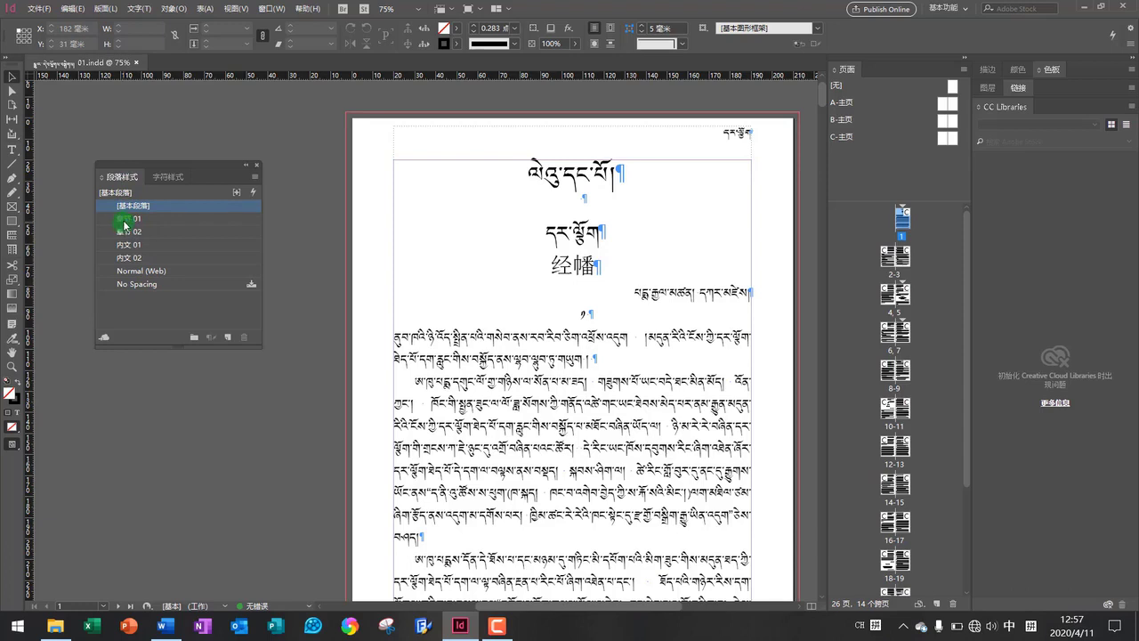
Show the character styles and select a short phrase in the second line of the second body paragraph on page 1
left_click(124, 222)
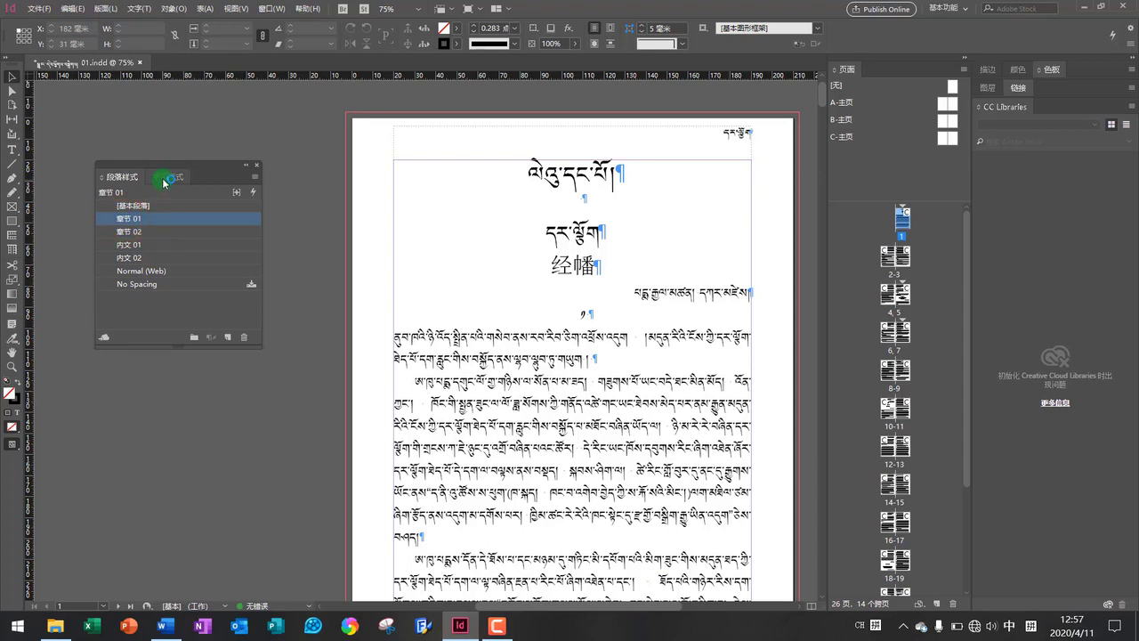
left_click(171, 177)
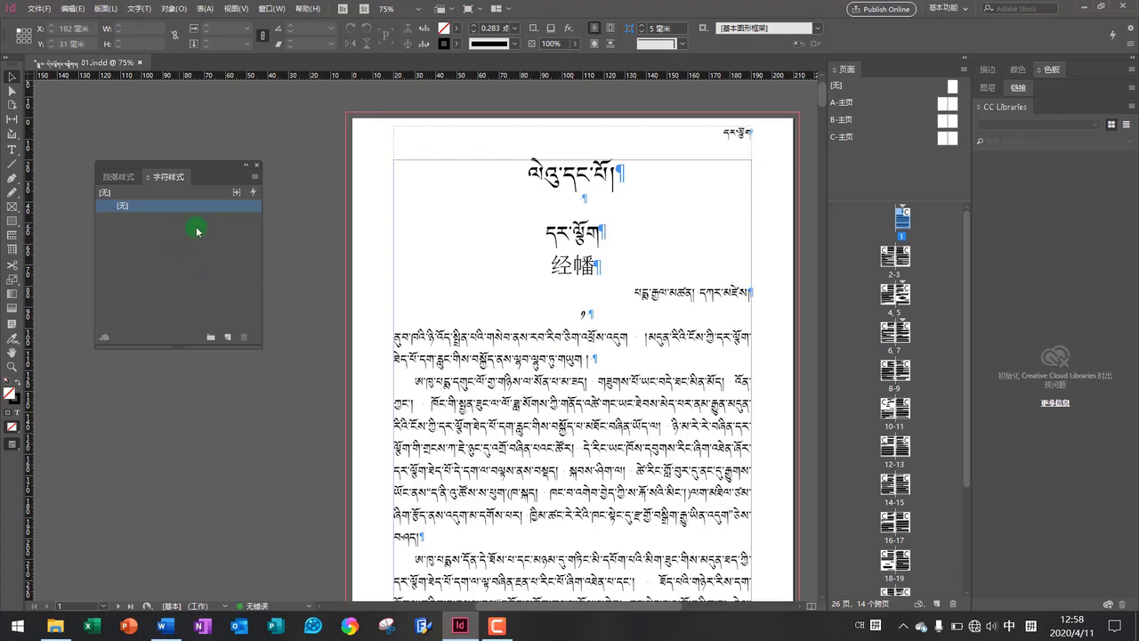
double_click(504, 402)
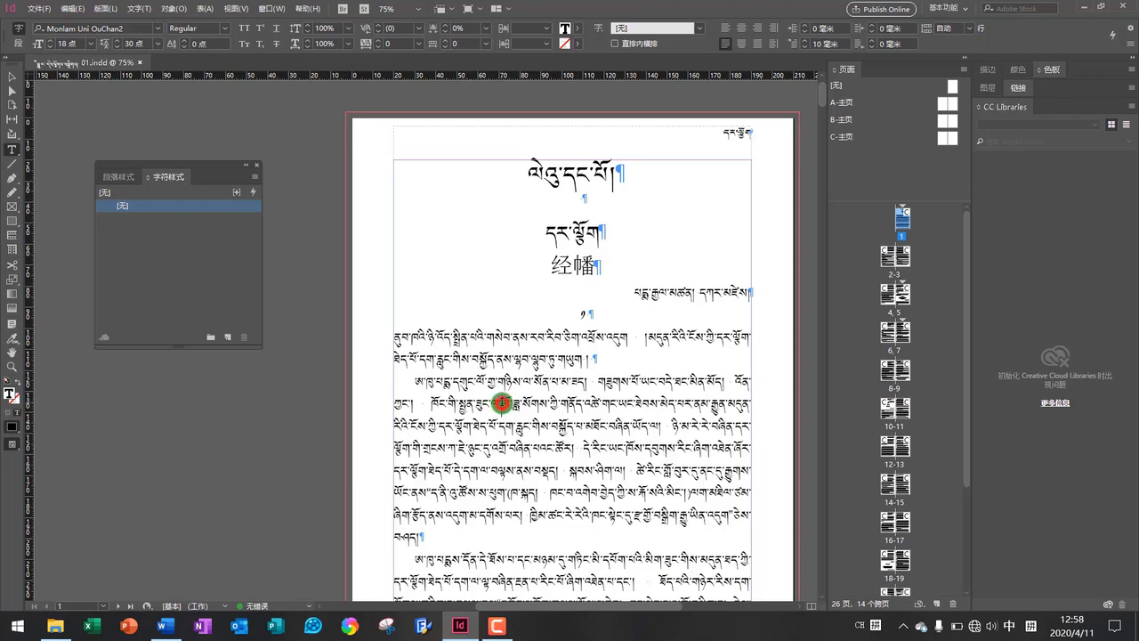
left_click_drag(504, 402, 604, 404)
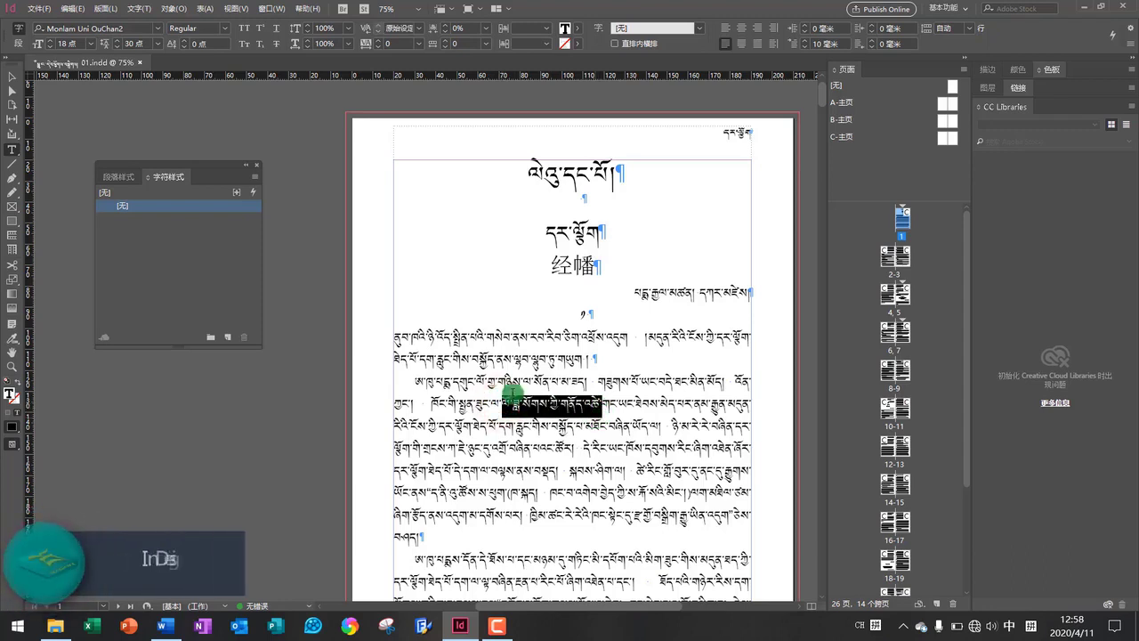
Start a new character style for the selected phrase and name it 文字小号
left_click(254, 177)
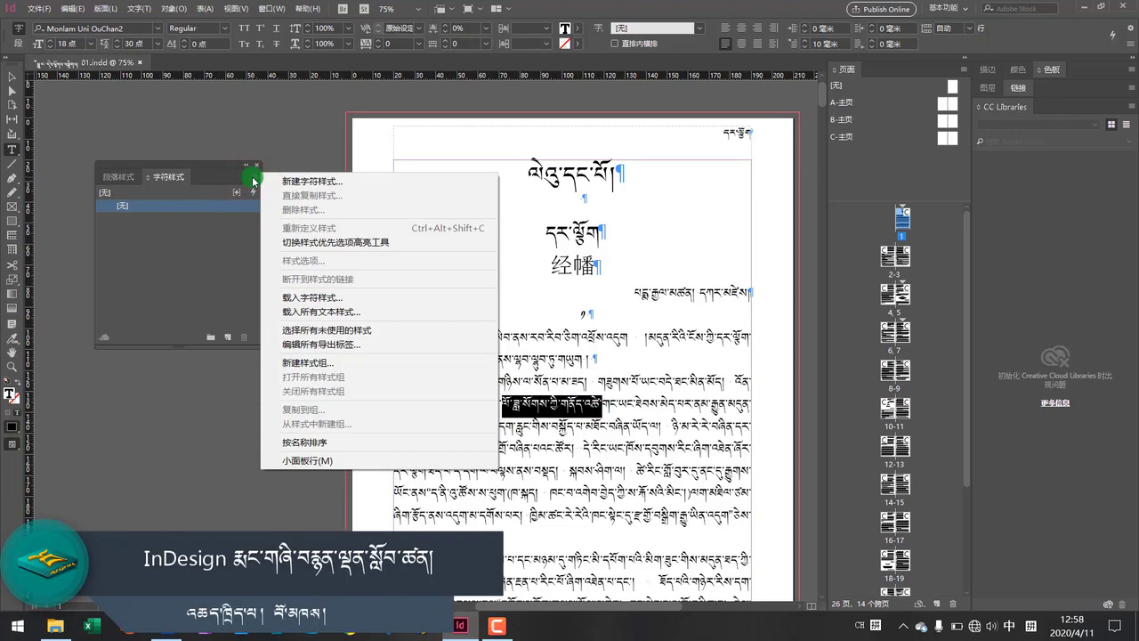
left_click(253, 177)
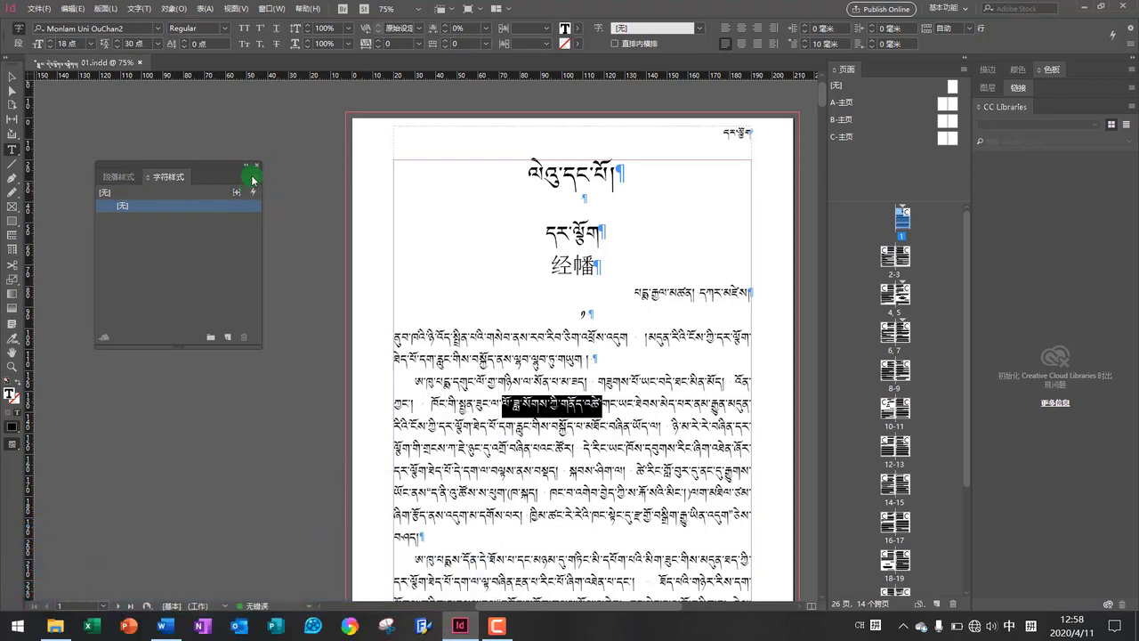
left_click(254, 178)
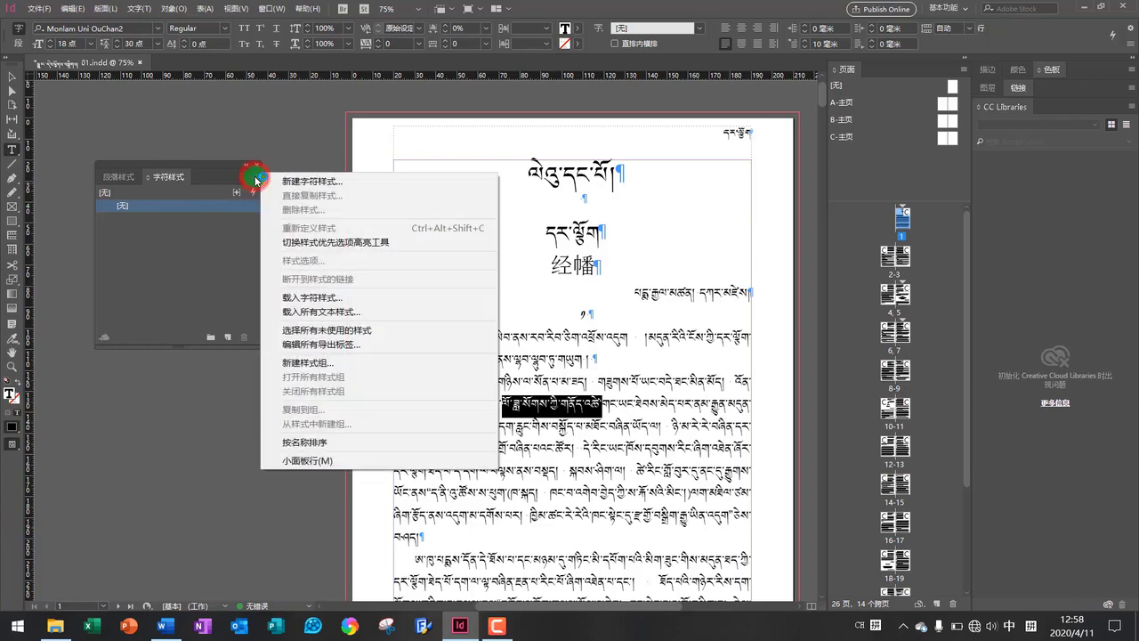
left_click(306, 184)
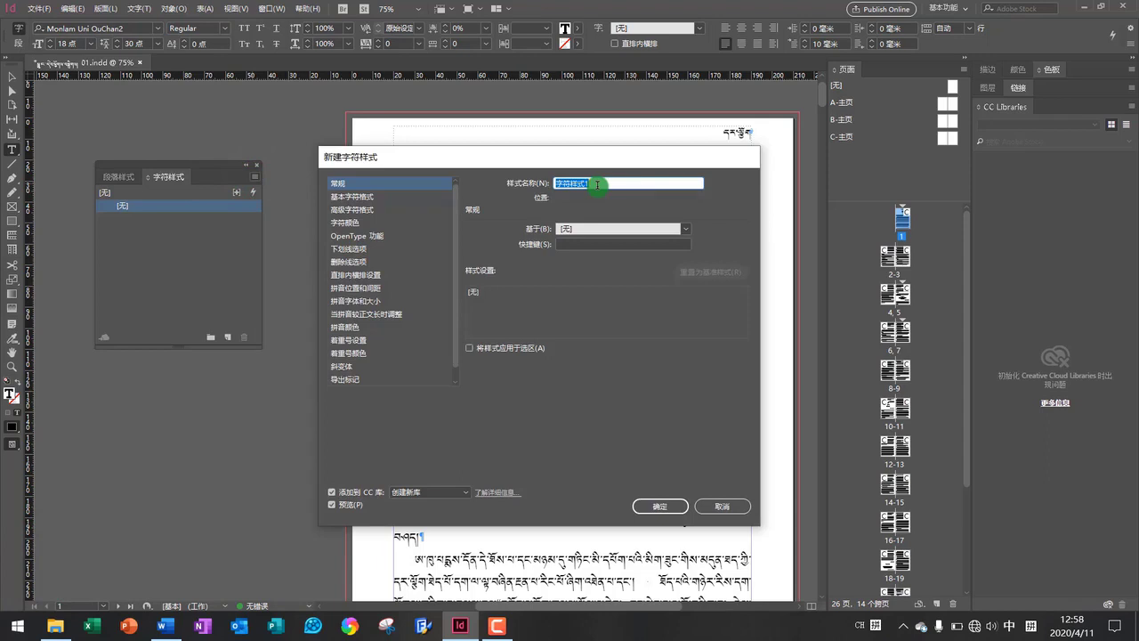
type("wenzi")
key("space")
type("xiaoha")
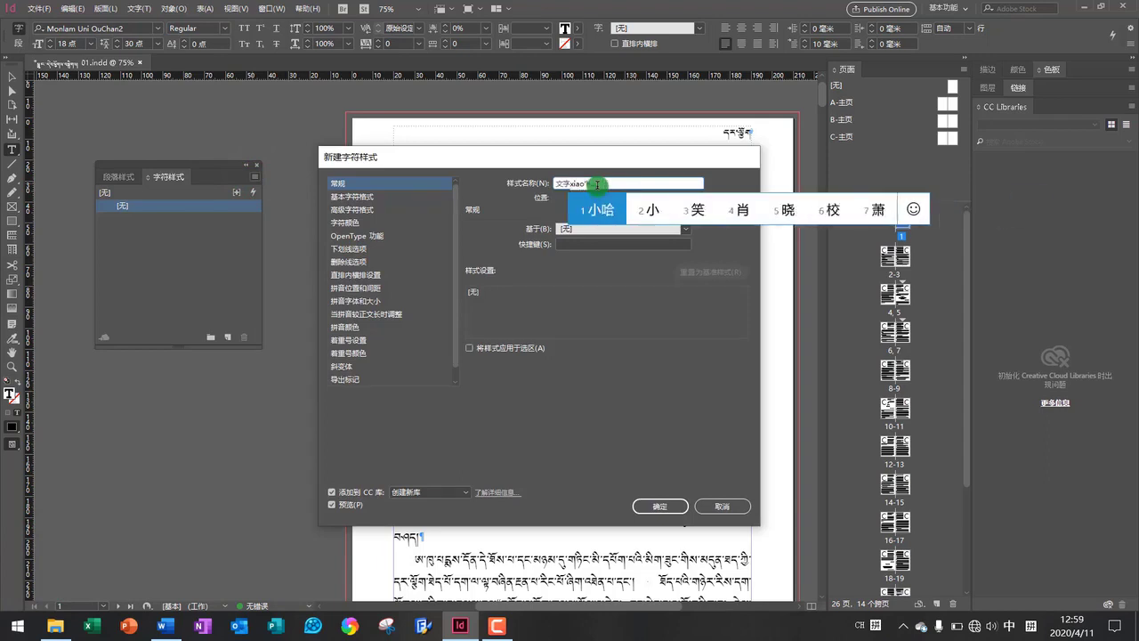
type("o")
key("space")
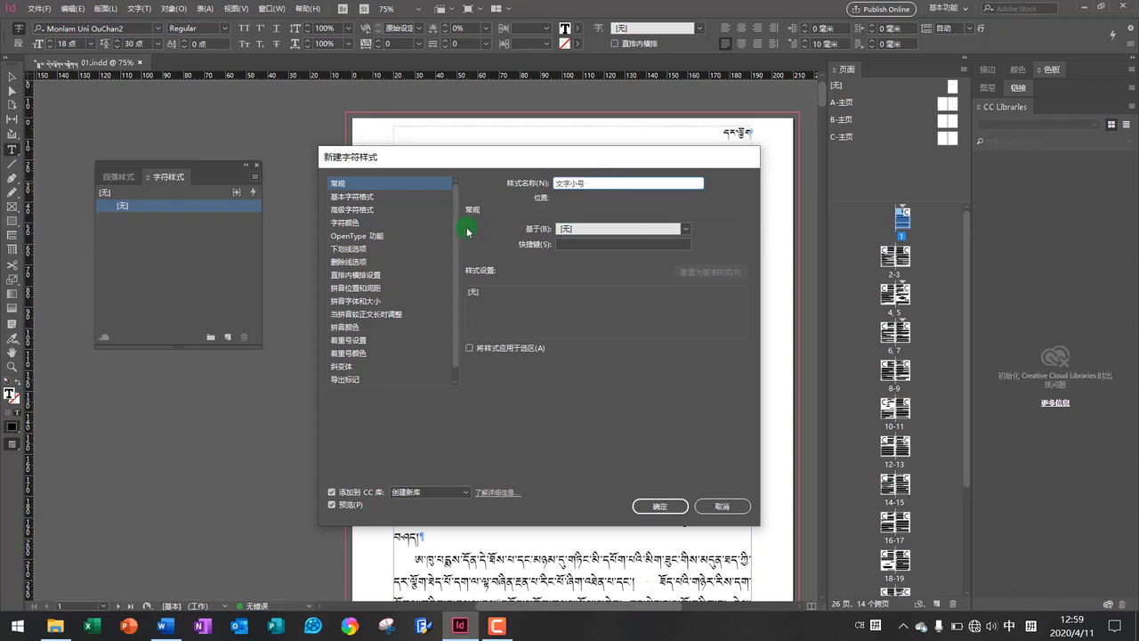
Give the new character style the font Monlam Uni OuChan2 Regular at 12 点 and create it
left_click(366, 196)
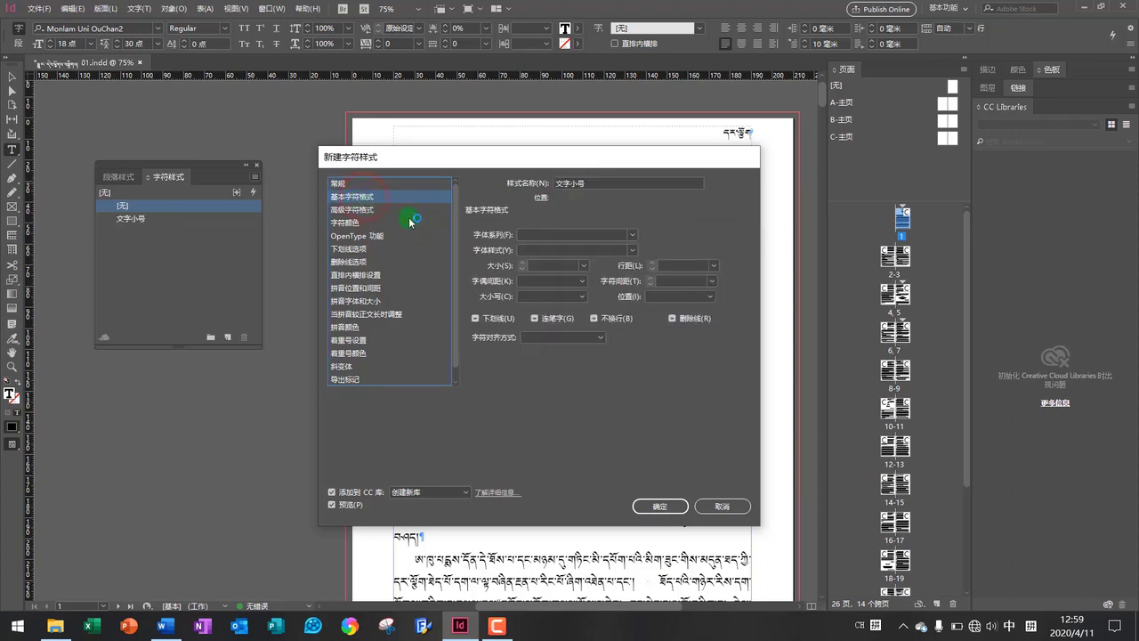
left_click(630, 235)
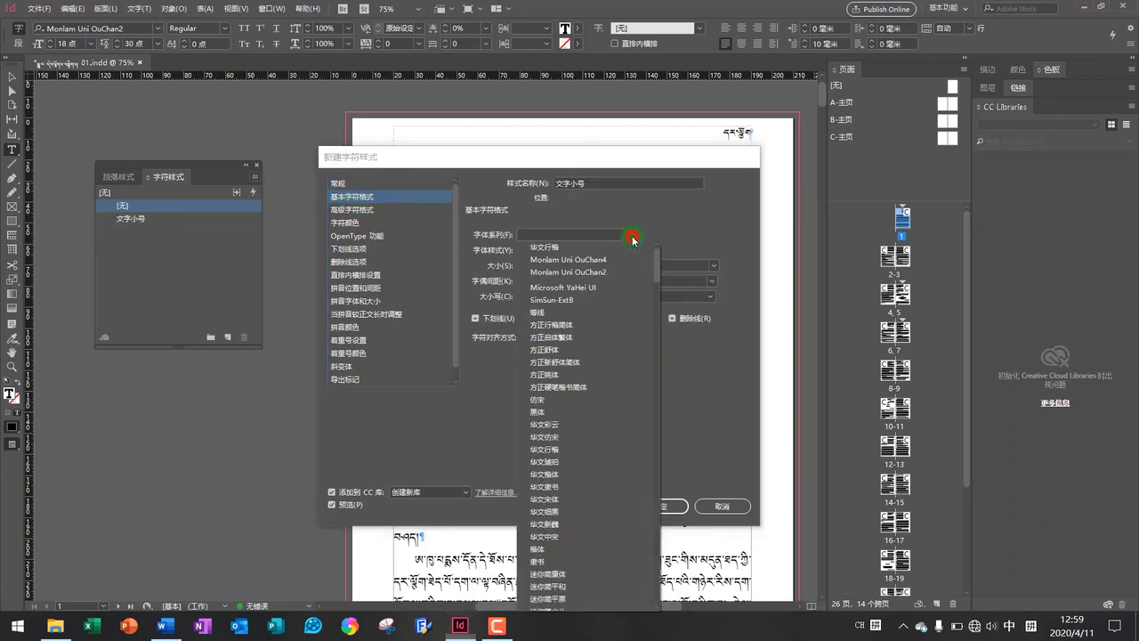
left_click(583, 272)
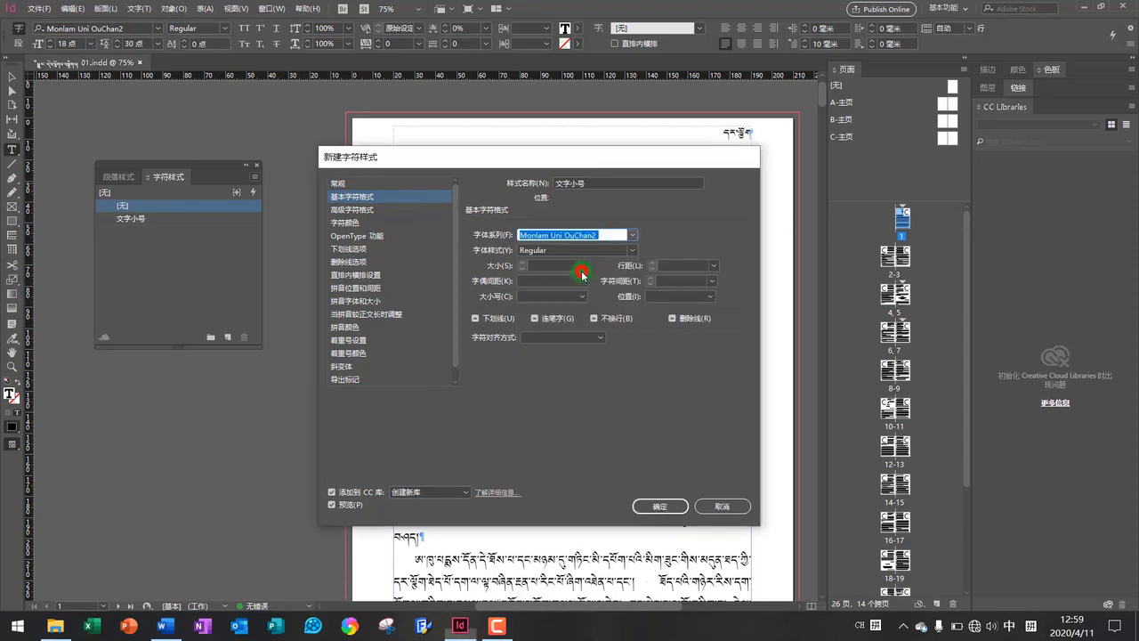
left_click(584, 265)
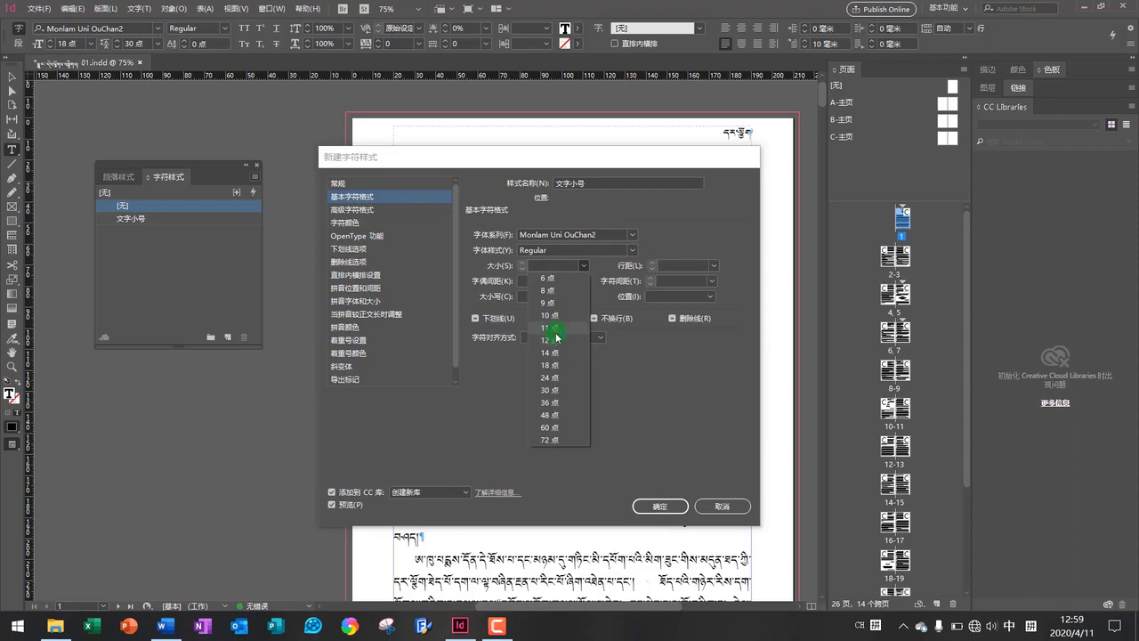
left_click(553, 340)
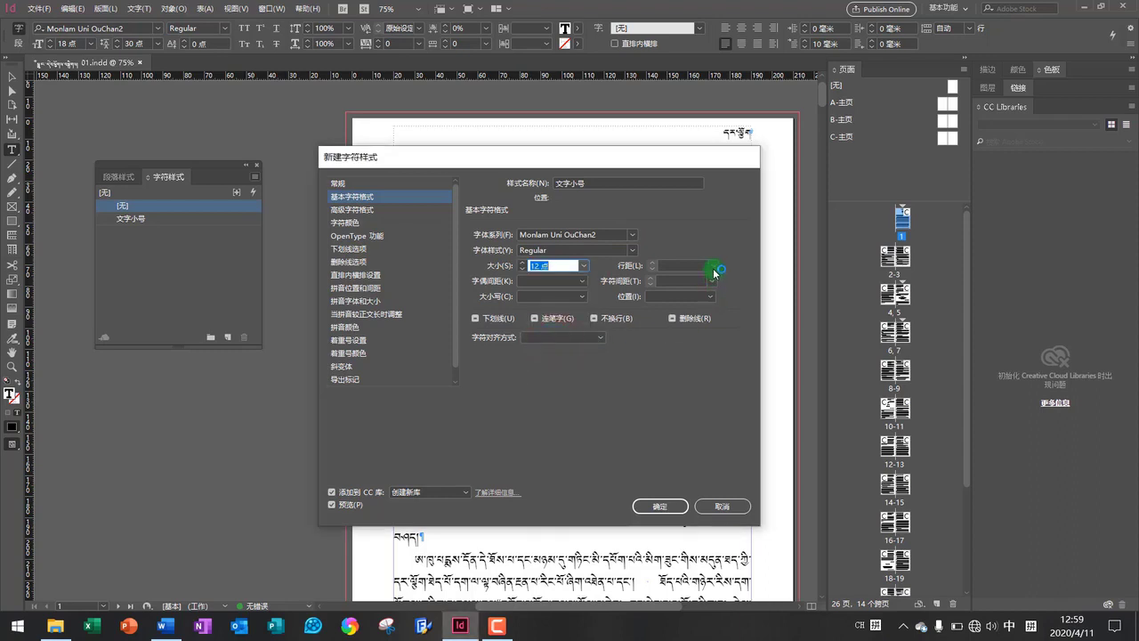
left_click(344, 210)
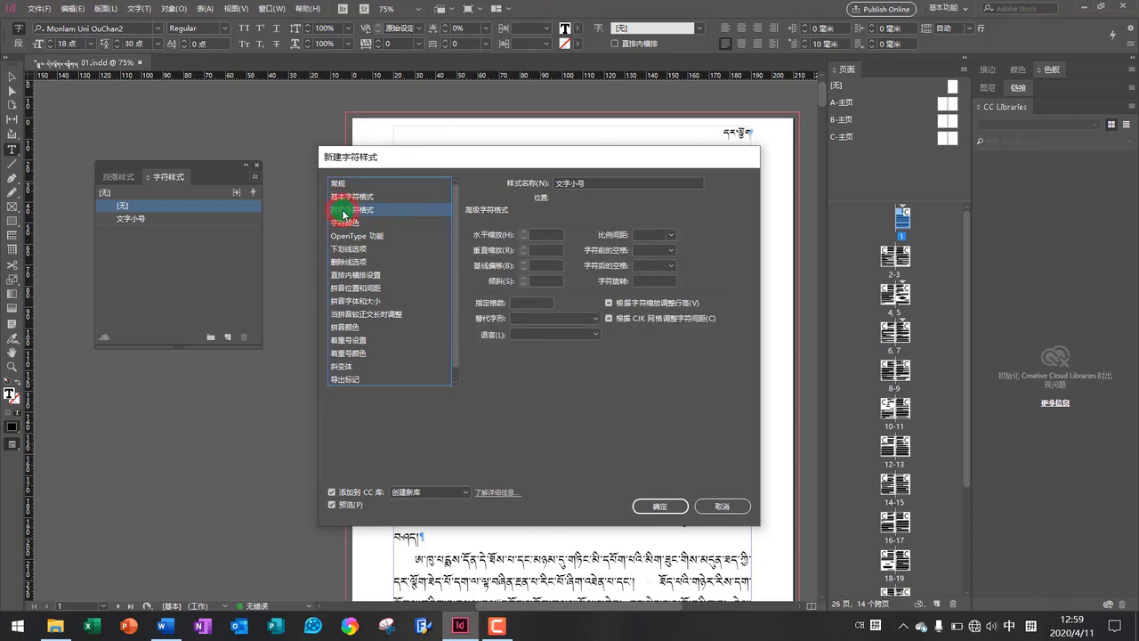
left_click(348, 223)
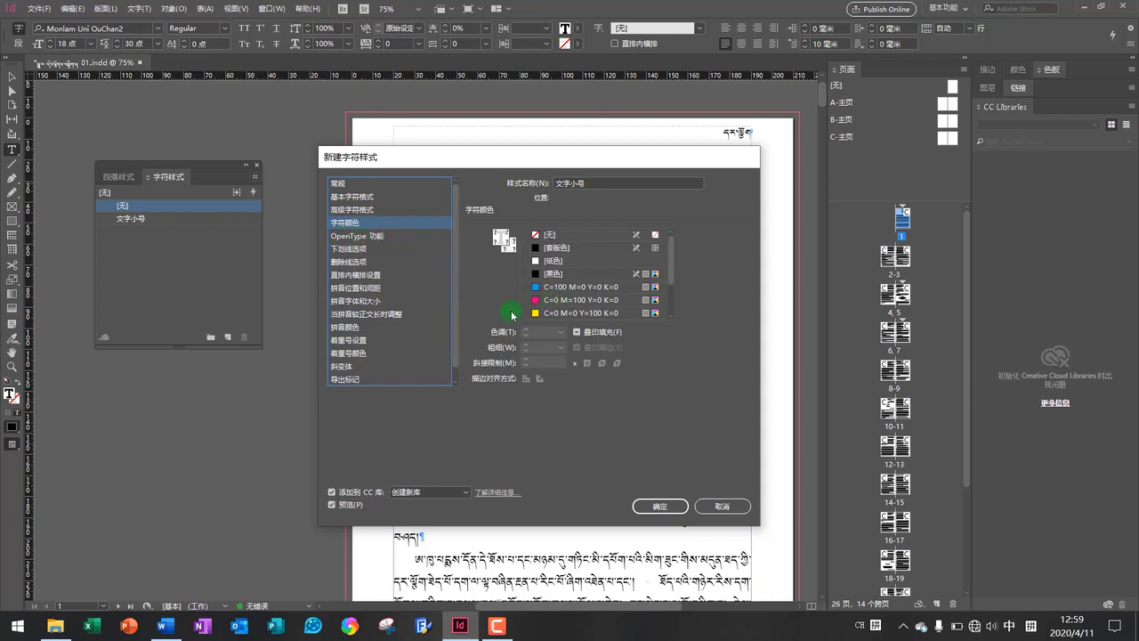
left_click(661, 504)
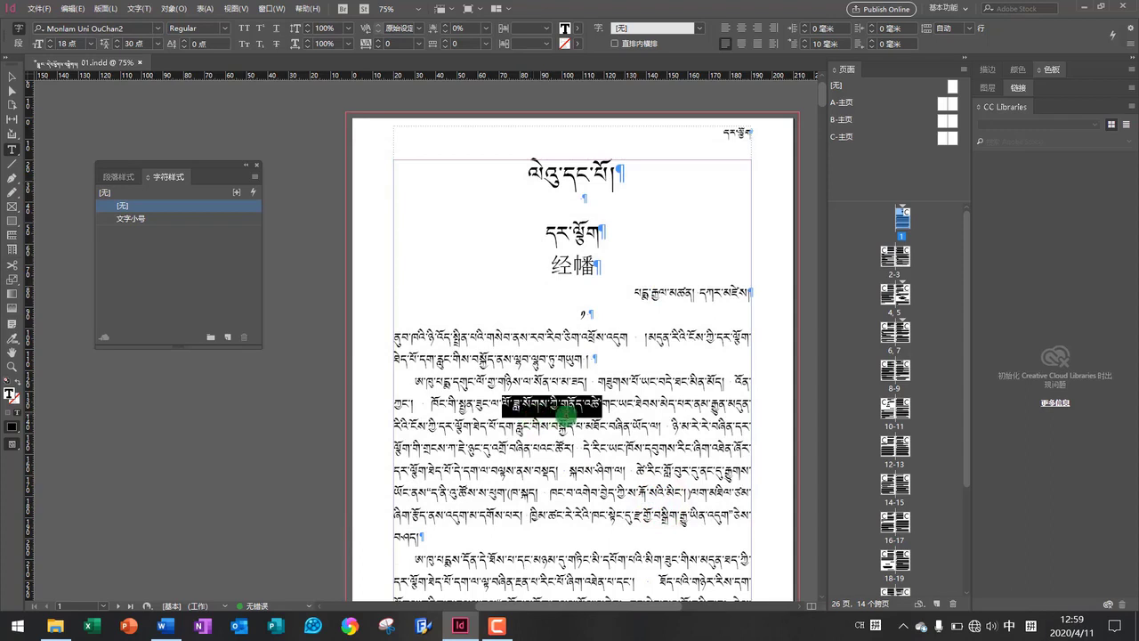
Apply the 文字小号 character style to the selected phrase
left_click(125, 219)
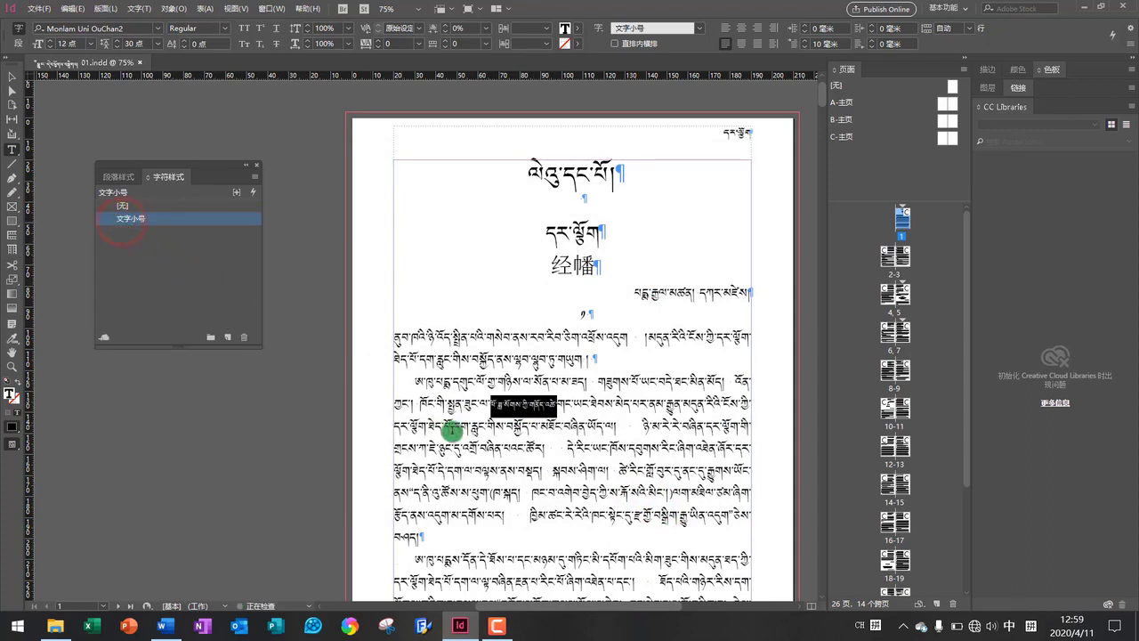
left_click(516, 414)
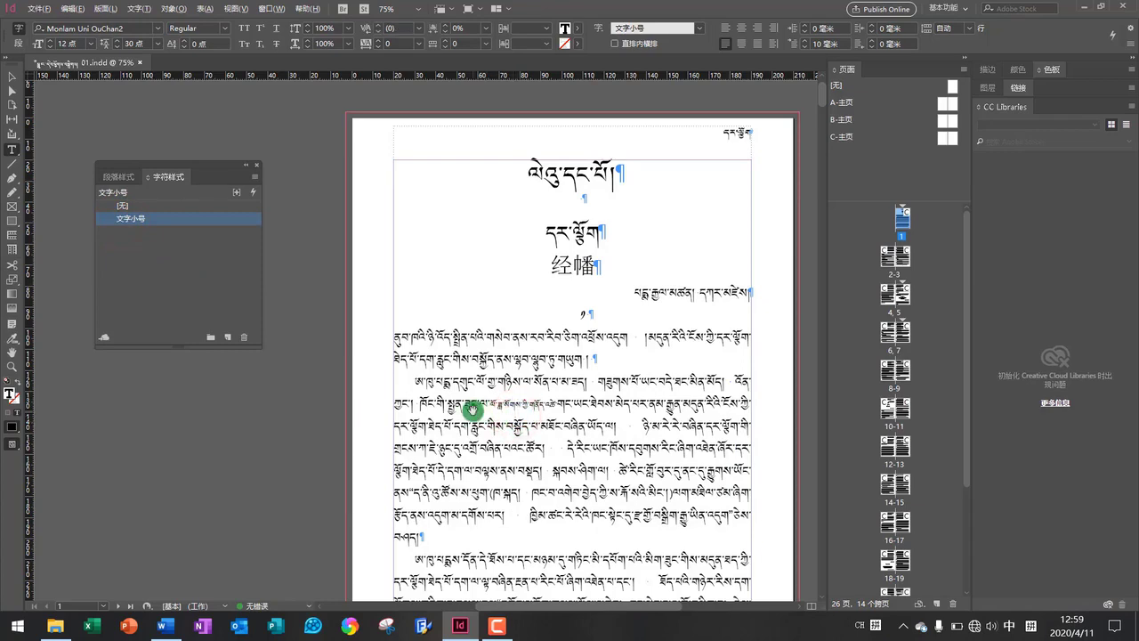
scroll(521, 412, "up", 6)
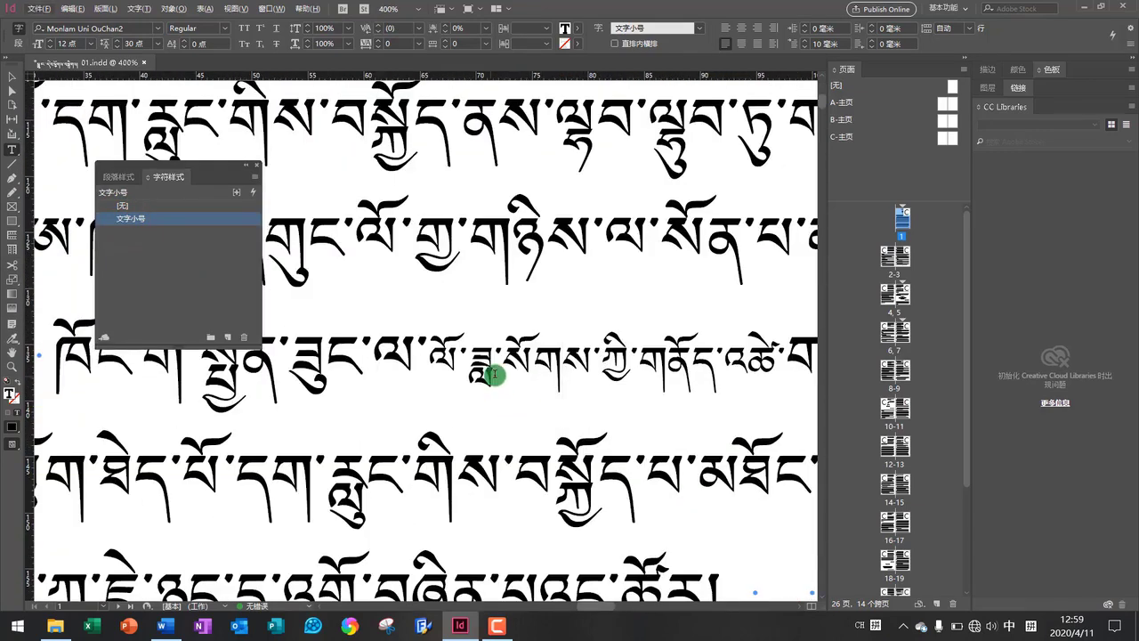
Set the baseline shift of the 文字小号 character style to 3 点 and confirm the style options
left_click_drag(436, 355, 792, 365)
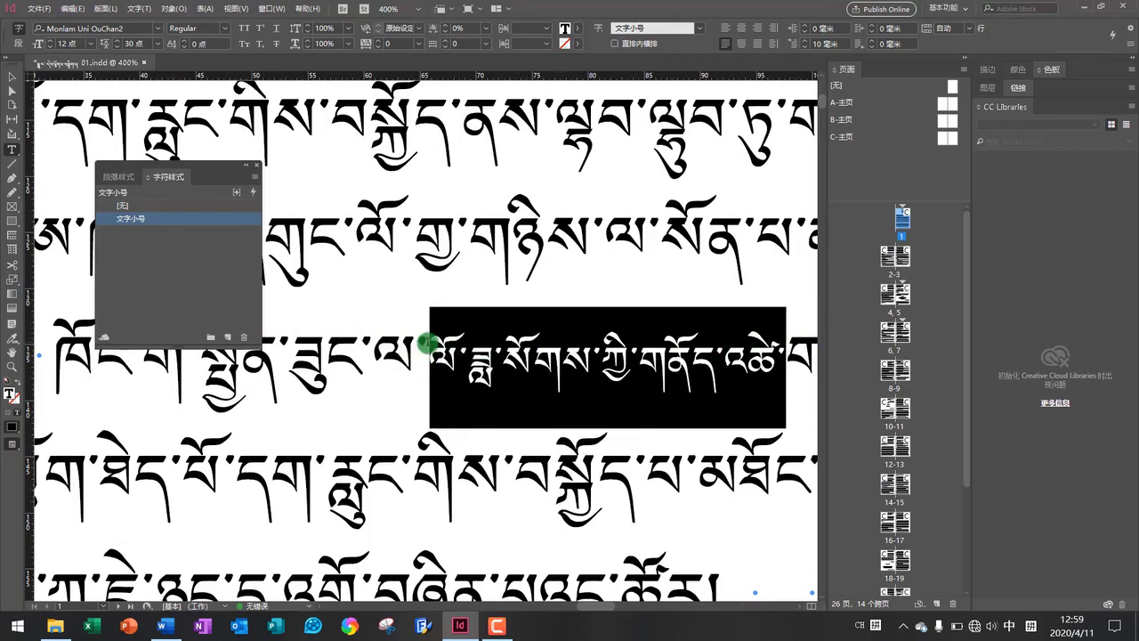
double_click(117, 219)
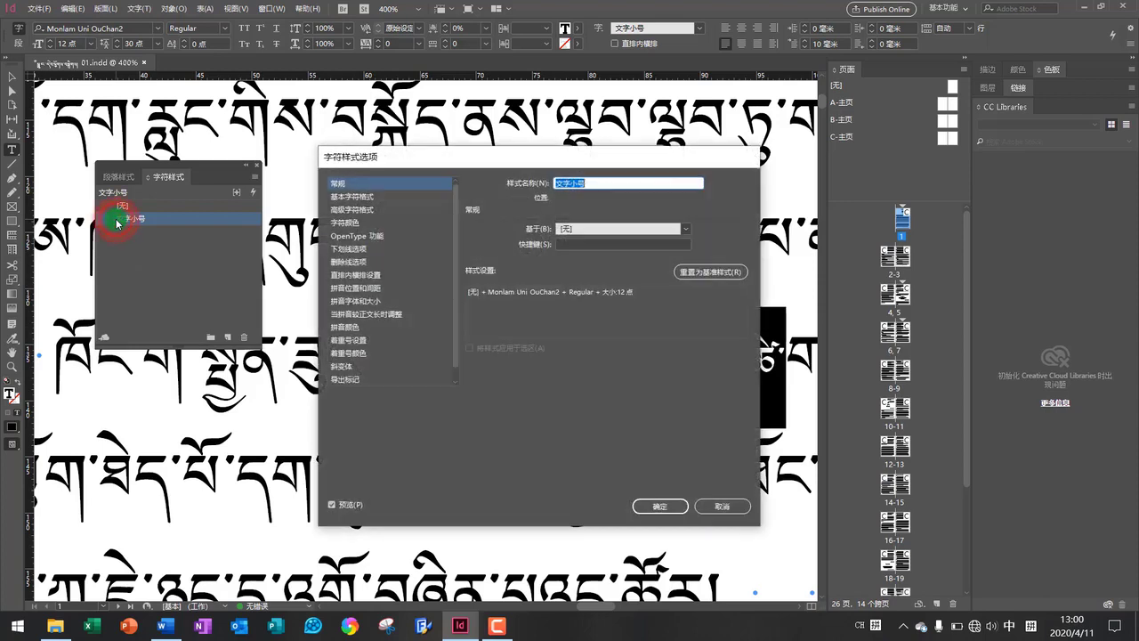
left_click(355, 210)
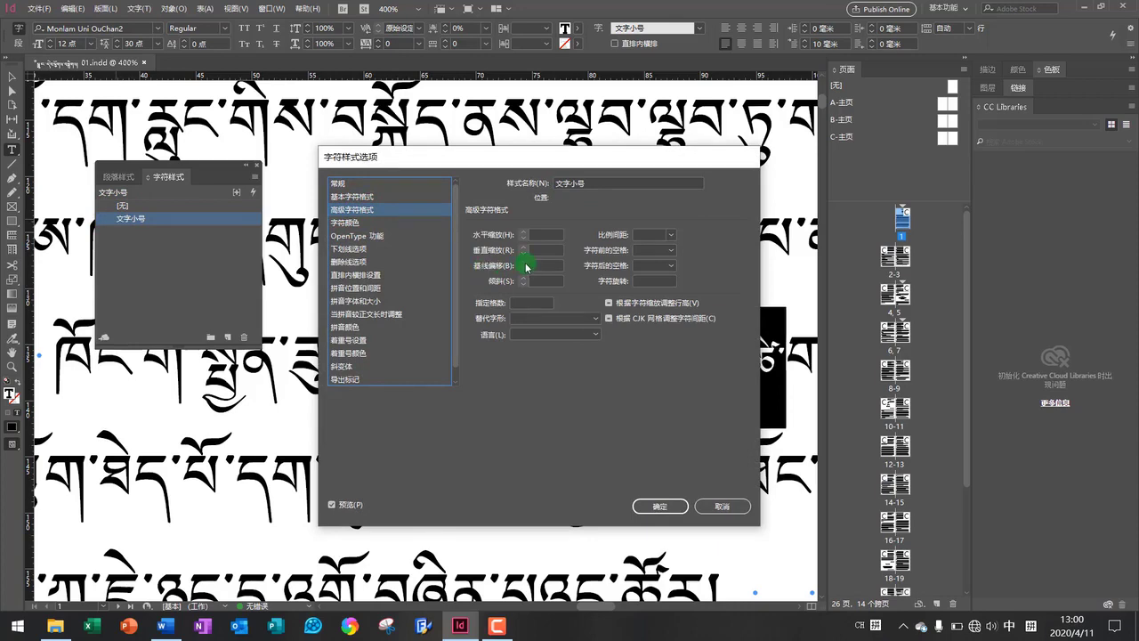
left_click_drag(539, 159, 769, 150)
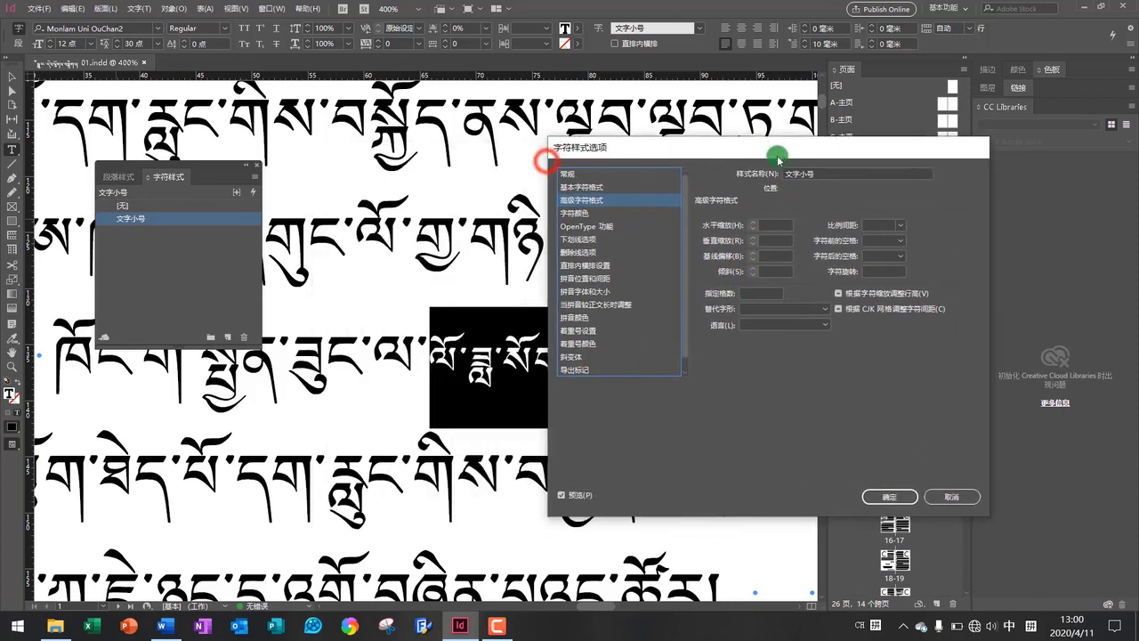
left_click(777, 255)
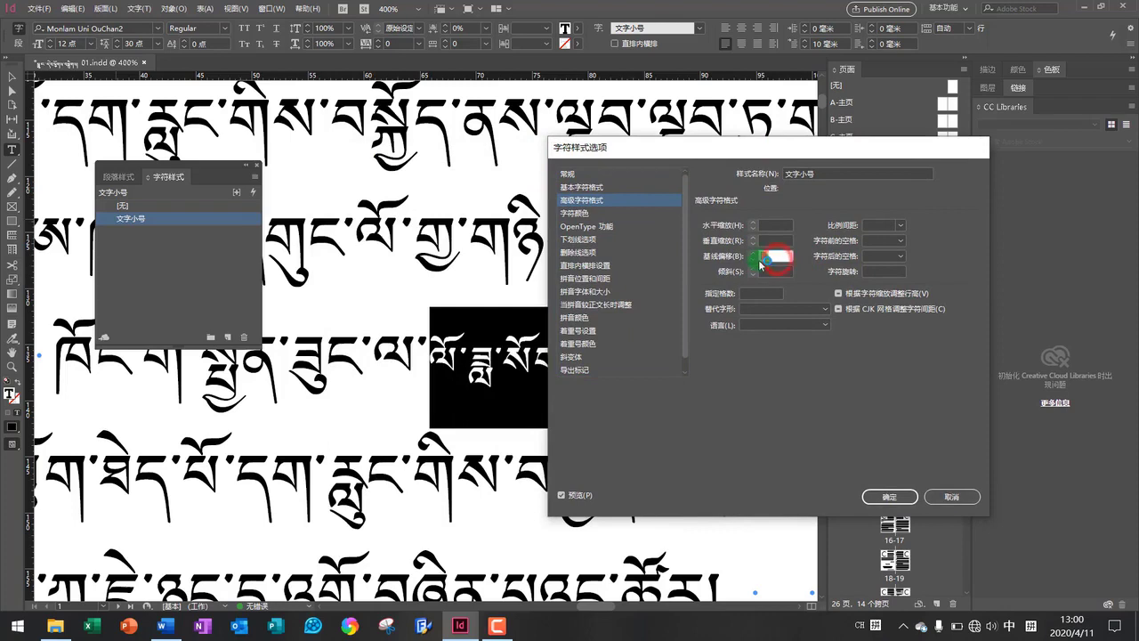
left_click_drag(755, 256, 779, 255)
left_click(774, 239)
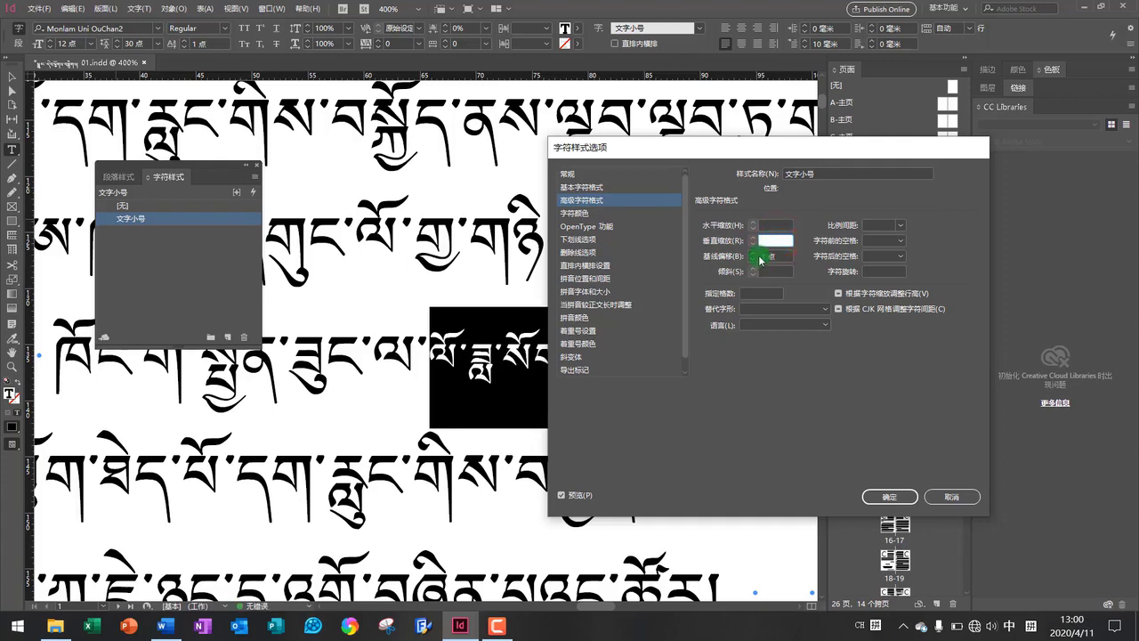
left_click(753, 253)
left_click(753, 254)
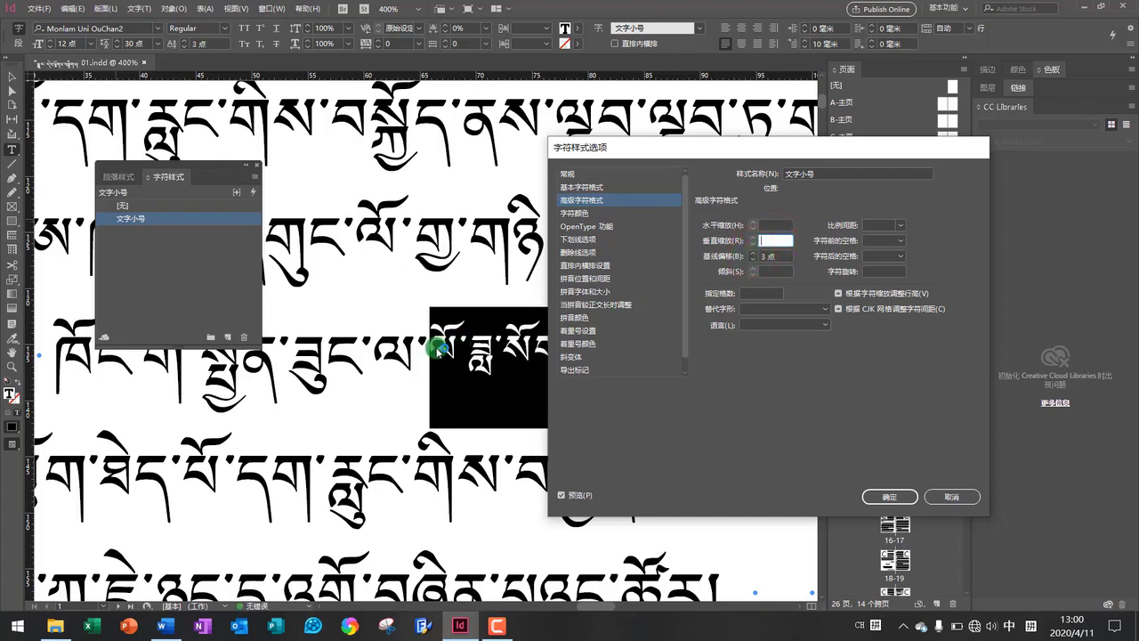
key("alt")
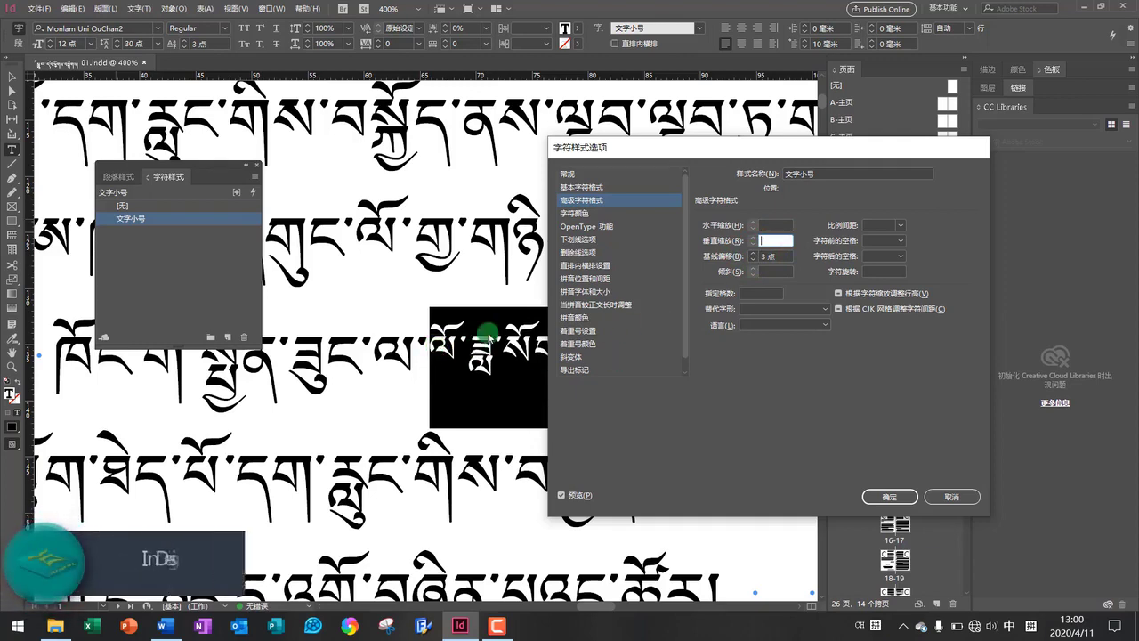
left_click(890, 497)
left_click(613, 387)
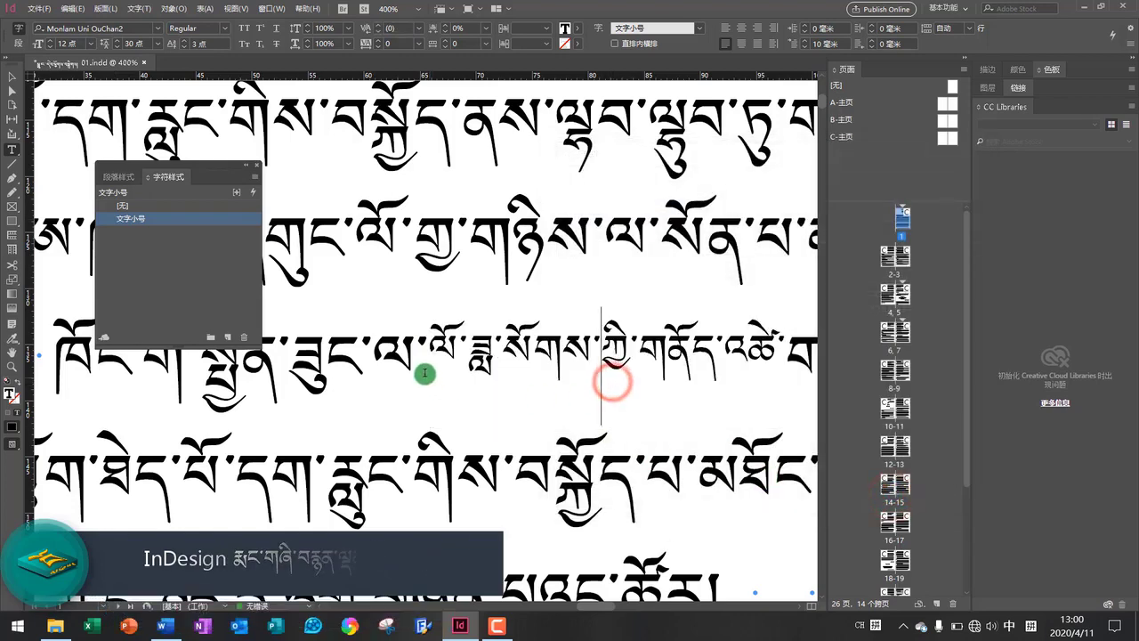
Place a horizontal ruler guide along the top edge of the full-size letters beside the reduced phrase
scroll(428, 377, "up", 5)
scroll(457, 364, "up", 1)
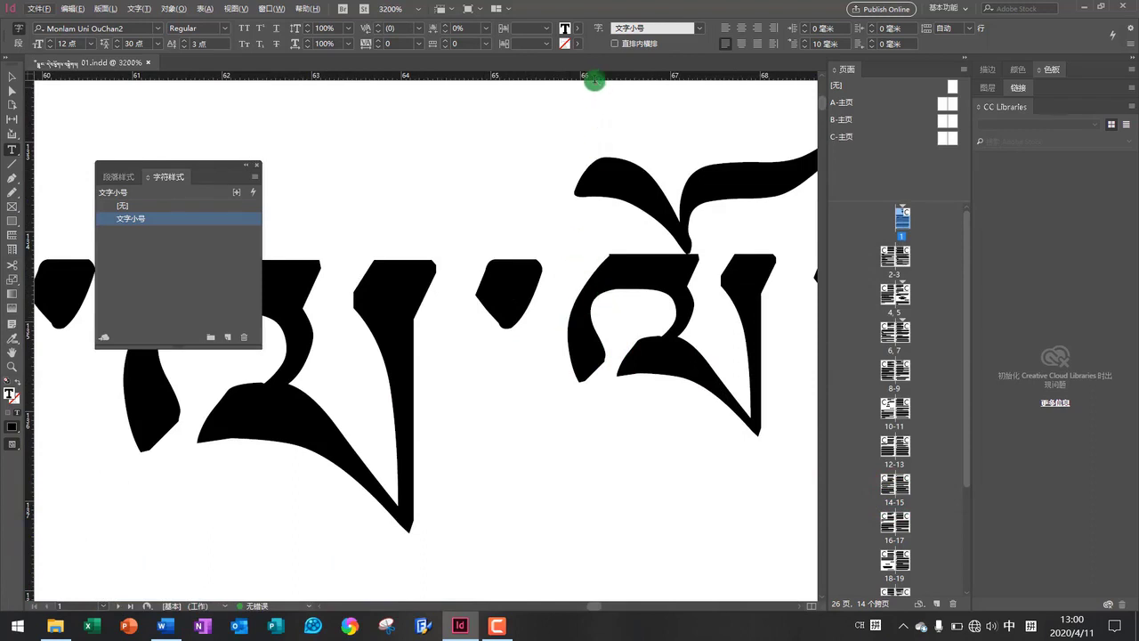
left_click_drag(595, 81, 594, 260)
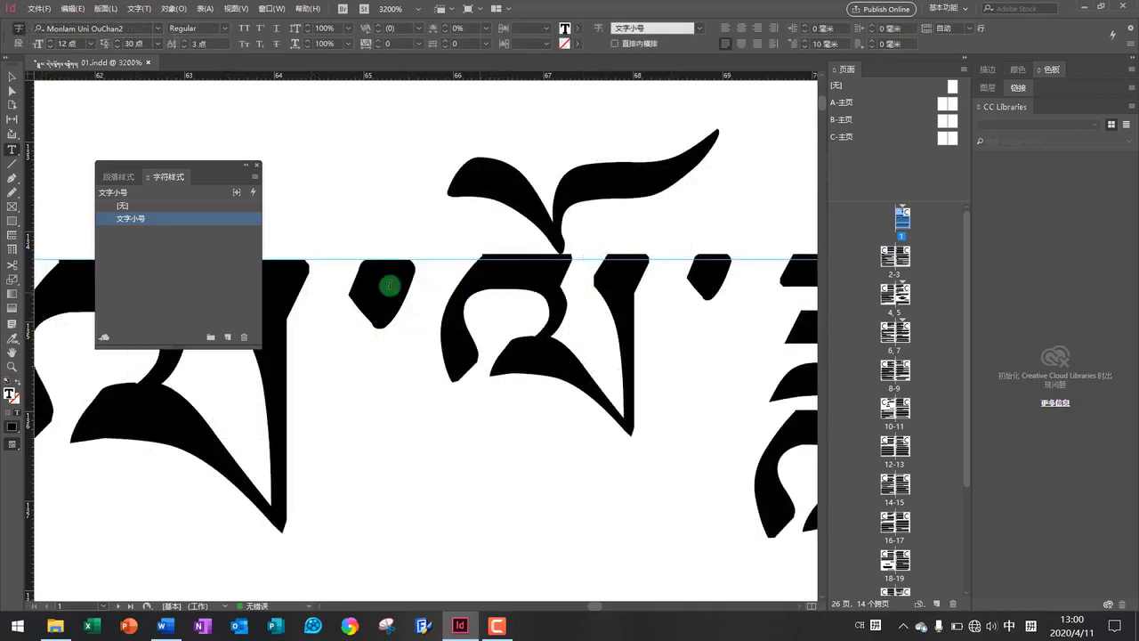
Set the baseline shift of the 文字小号 character style to 2.85 点 and confirm the style options
double_click(114, 223)
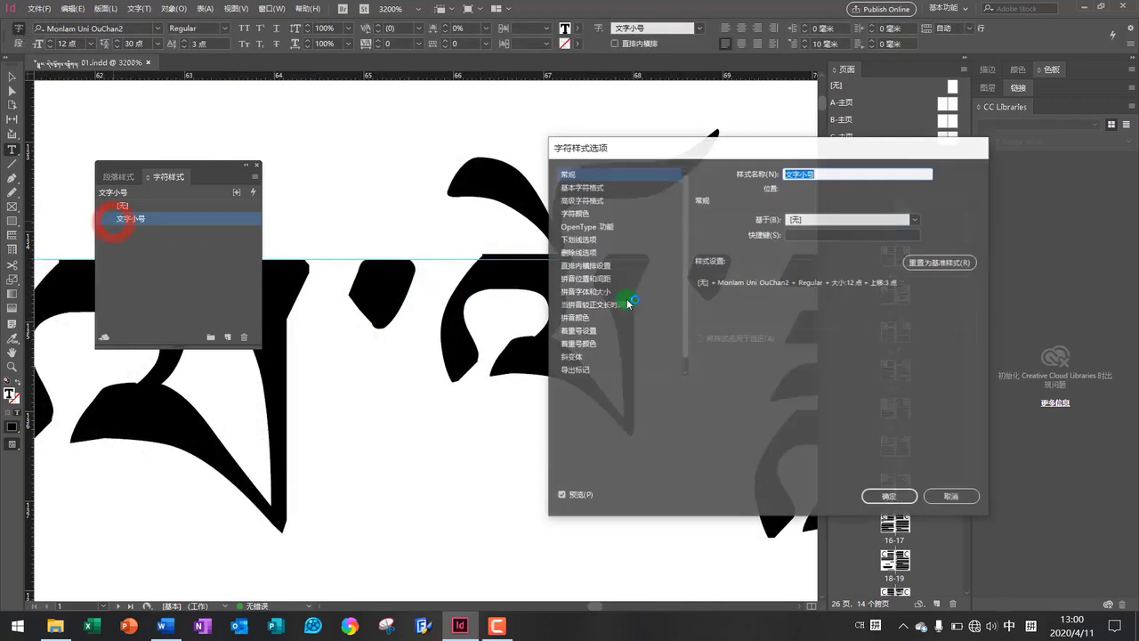
left_click_drag(735, 147, 801, 229)
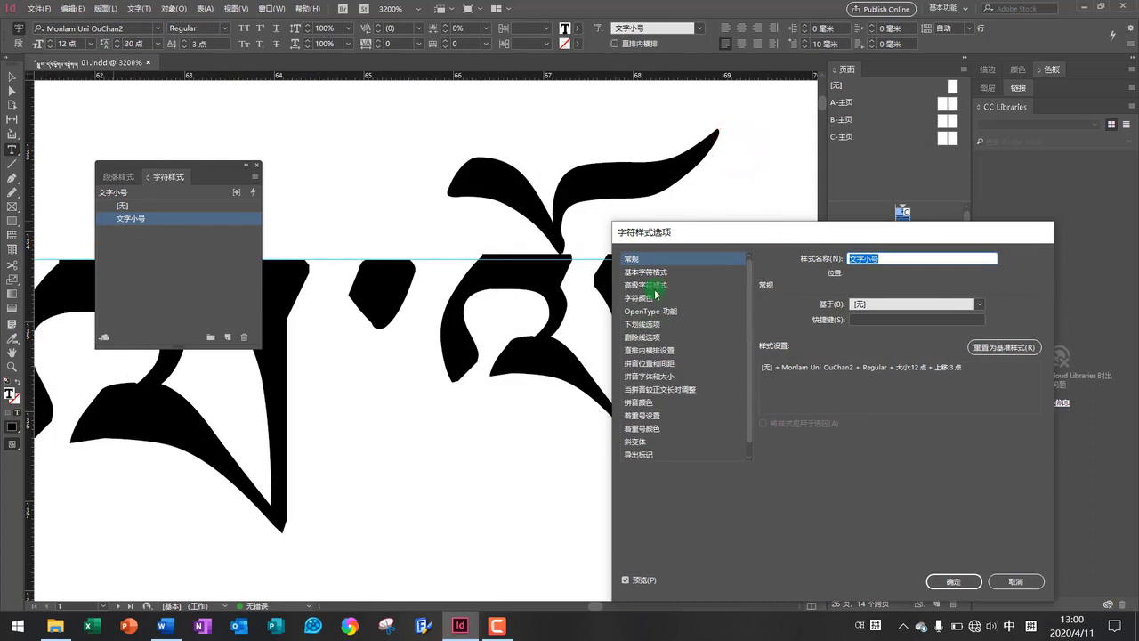
left_click(656, 285)
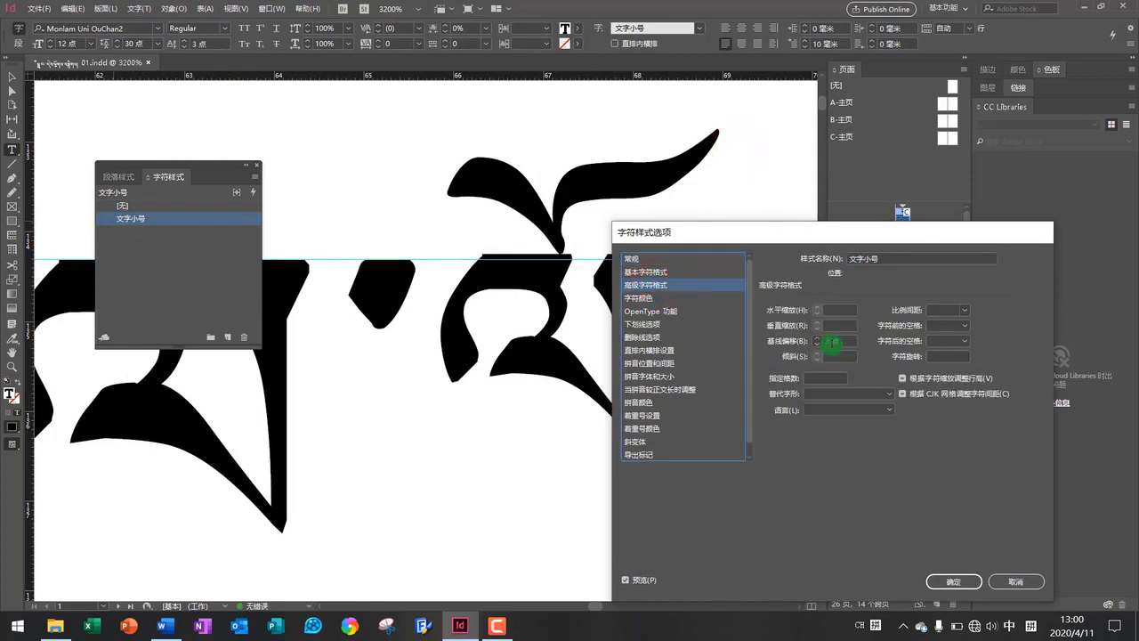
left_click(828, 340)
type("2.85")
left_click(835, 356)
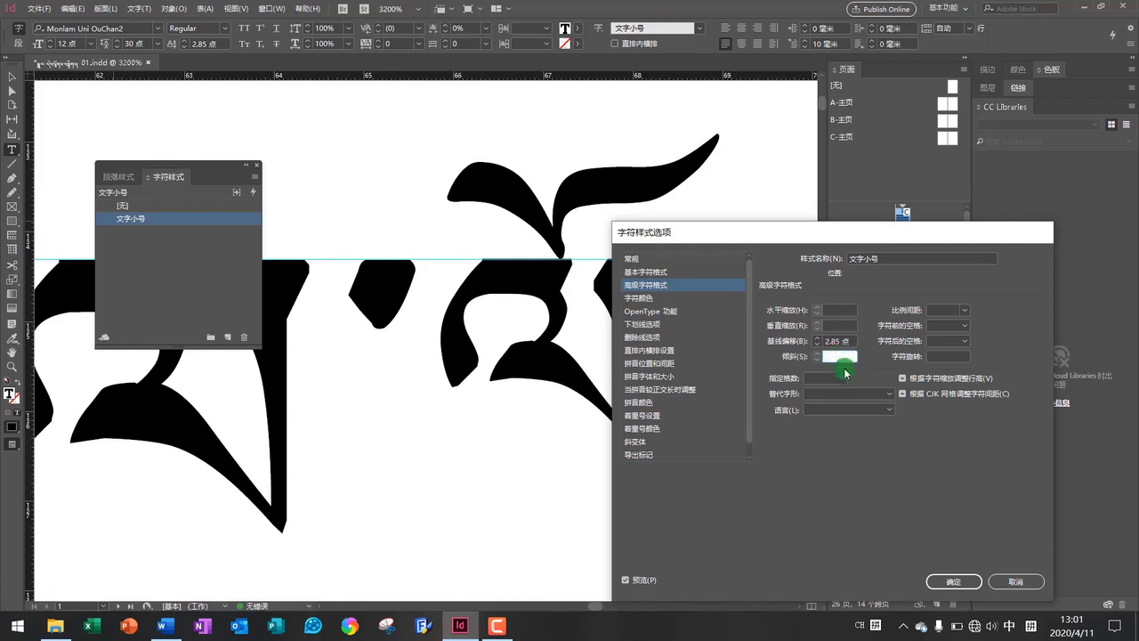
left_click(948, 581)
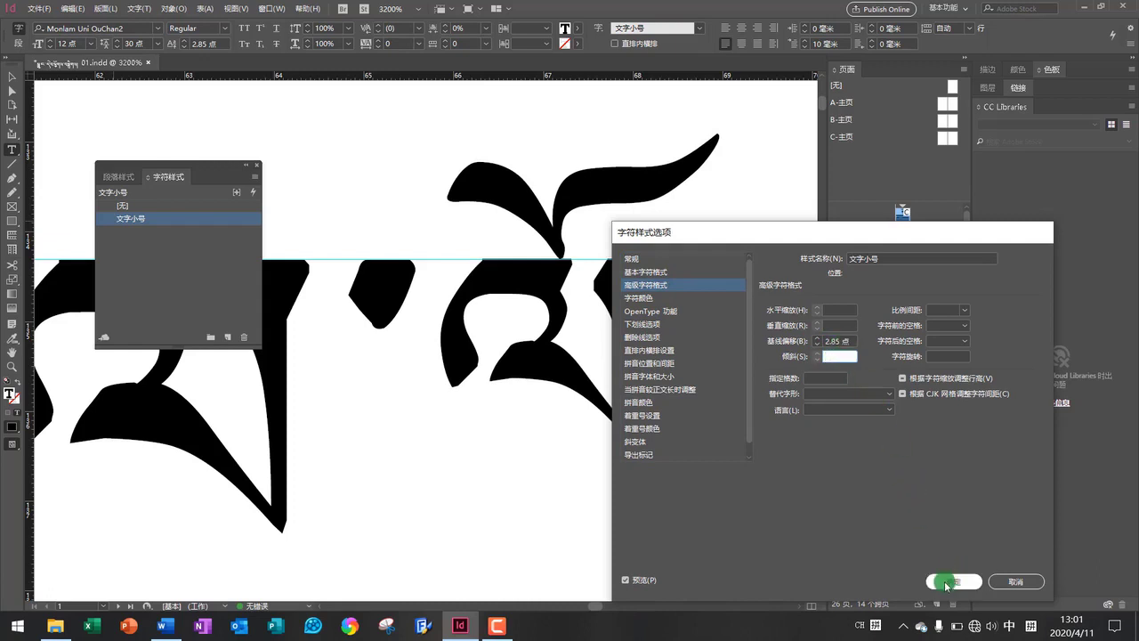
Examine how the reduced phrase lines up with the guide and the surrounding body text at several magnifications
scroll(589, 369, "down", 4)
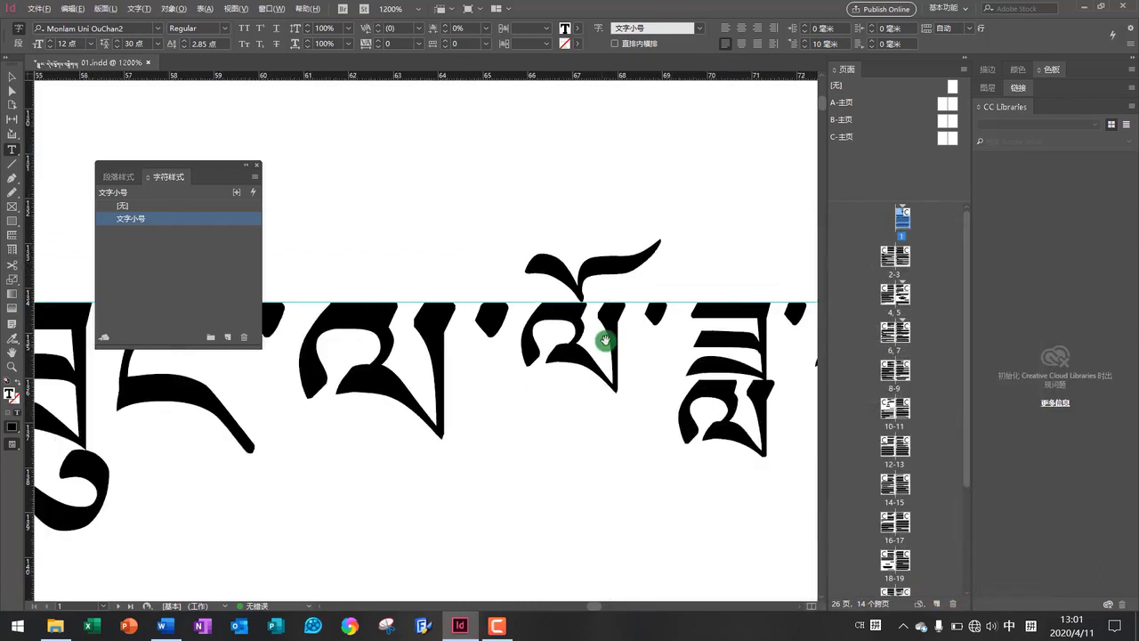
scroll(658, 342, "right", 2)
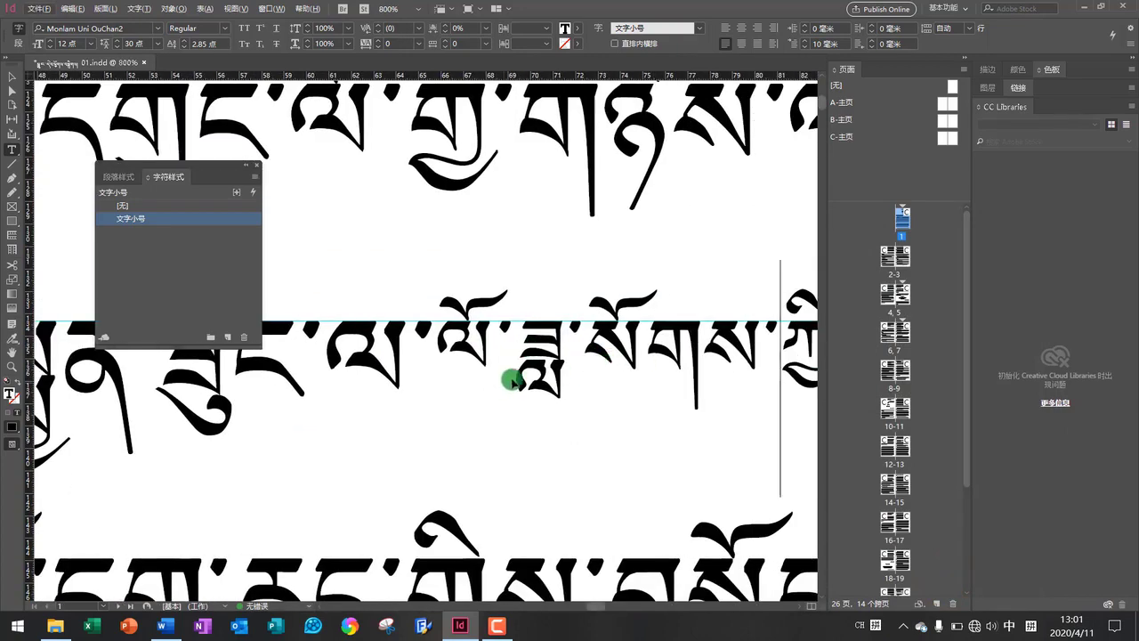
scroll(628, 363, "down", 2)
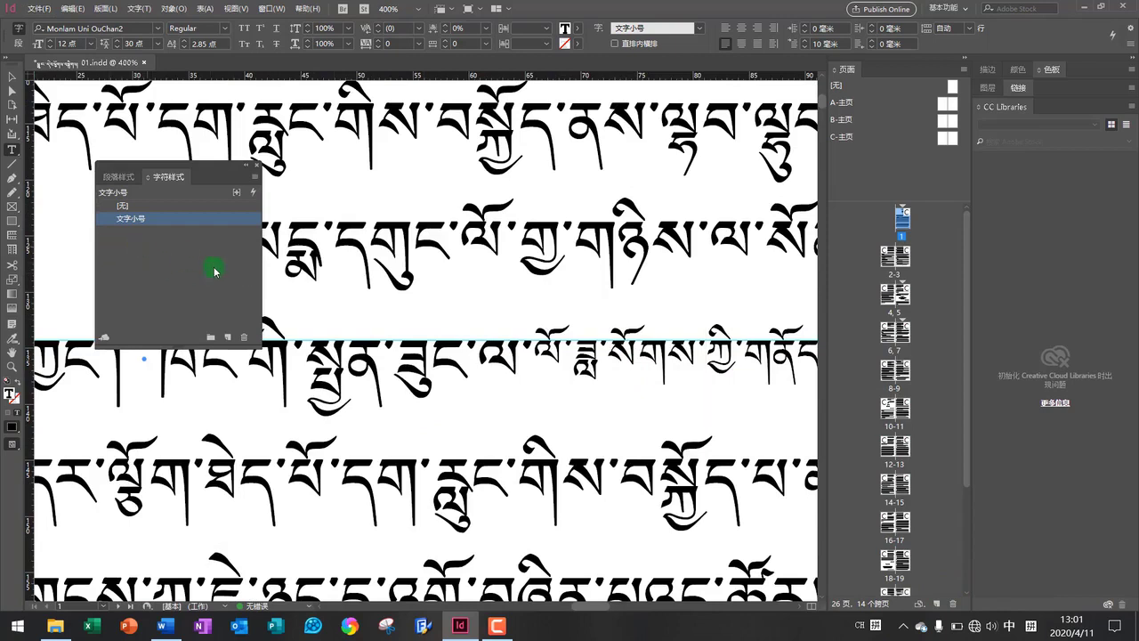
scroll(676, 381, "right", 1)
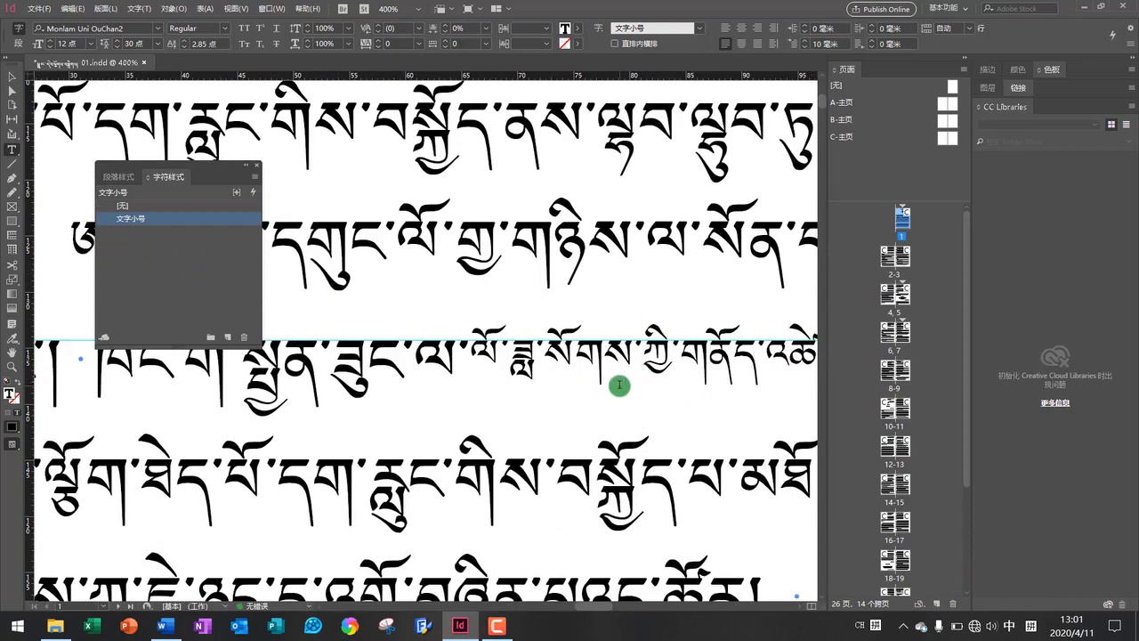
scroll(618, 386, "down", 2)
scroll(618, 387, "left", 3)
scroll(618, 387, "down", 1)
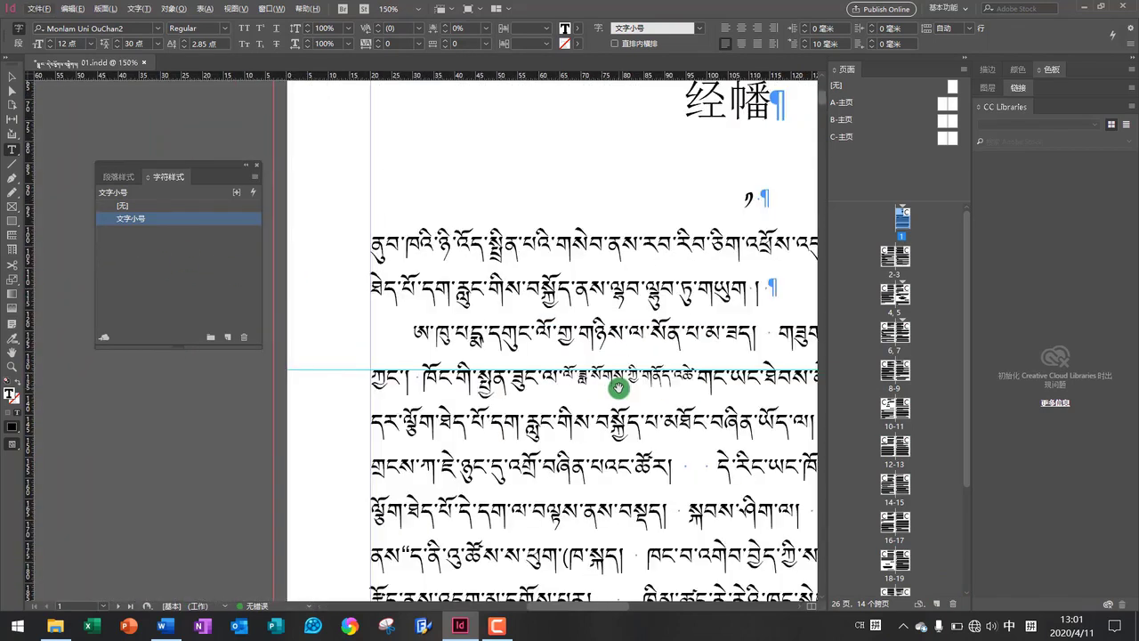
scroll(649, 401, "right", 2)
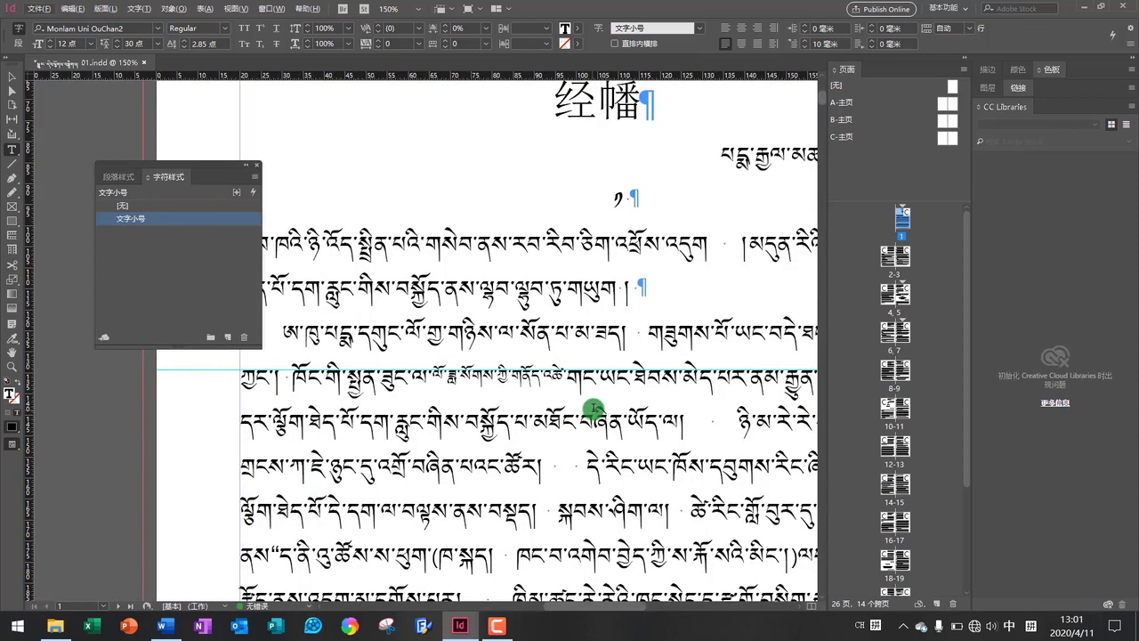
scroll(594, 407, "down", 3)
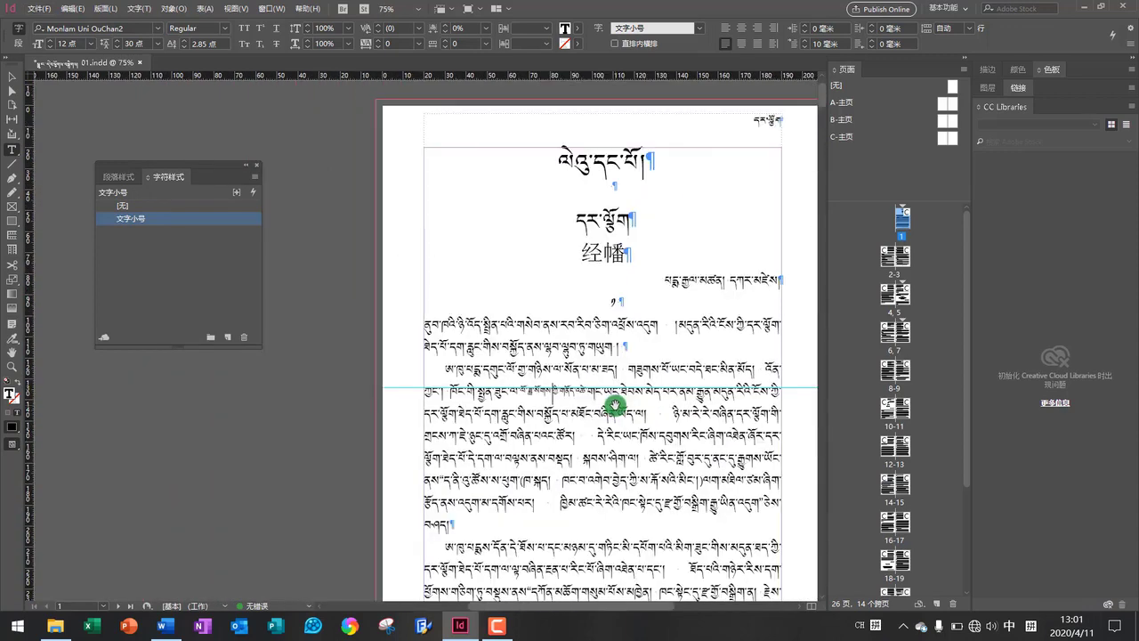
scroll(542, 432, "down", 1)
scroll(545, 428, "up", 1)
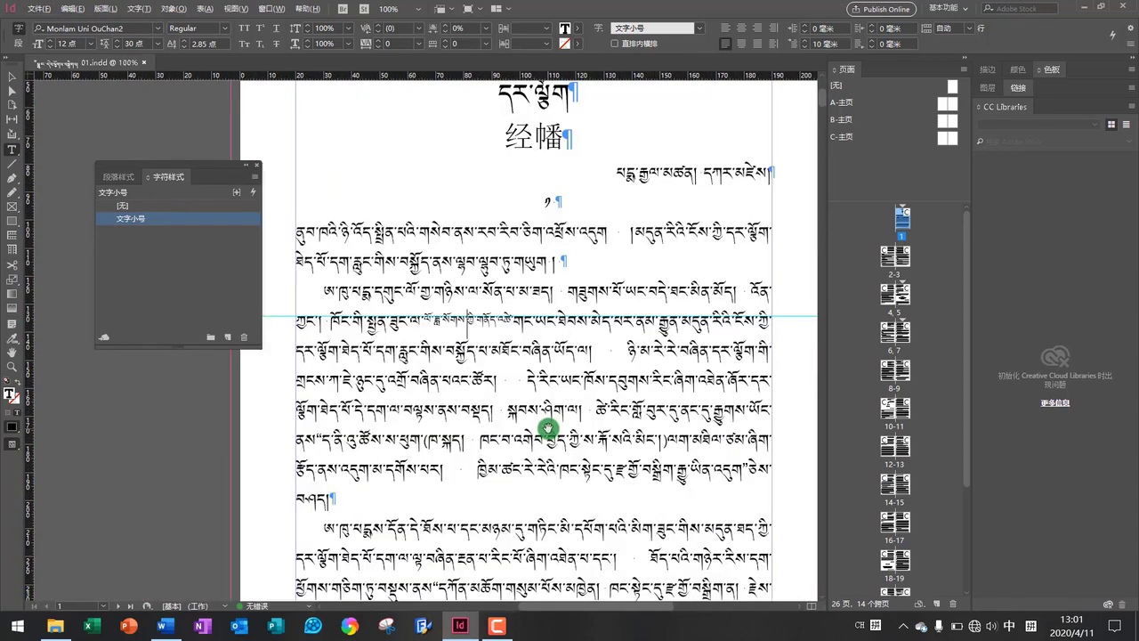
Apply the 文字小号 character style to the phrase following the wide gap, two lines below the already reduced phrase
left_click_drag(527, 383, 701, 388)
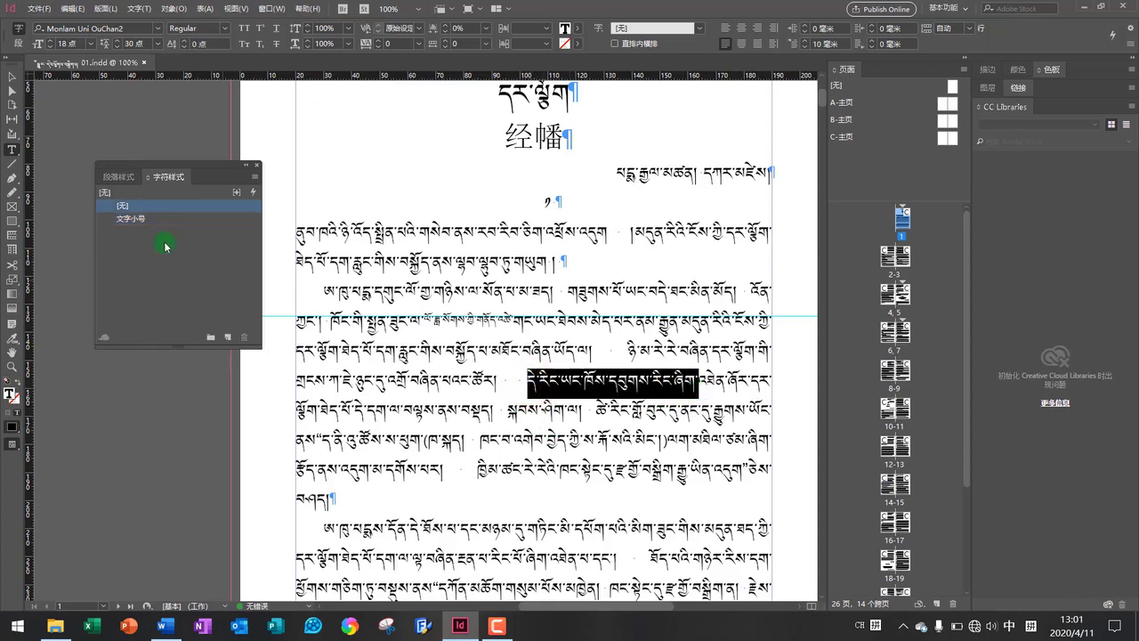
left_click(125, 221)
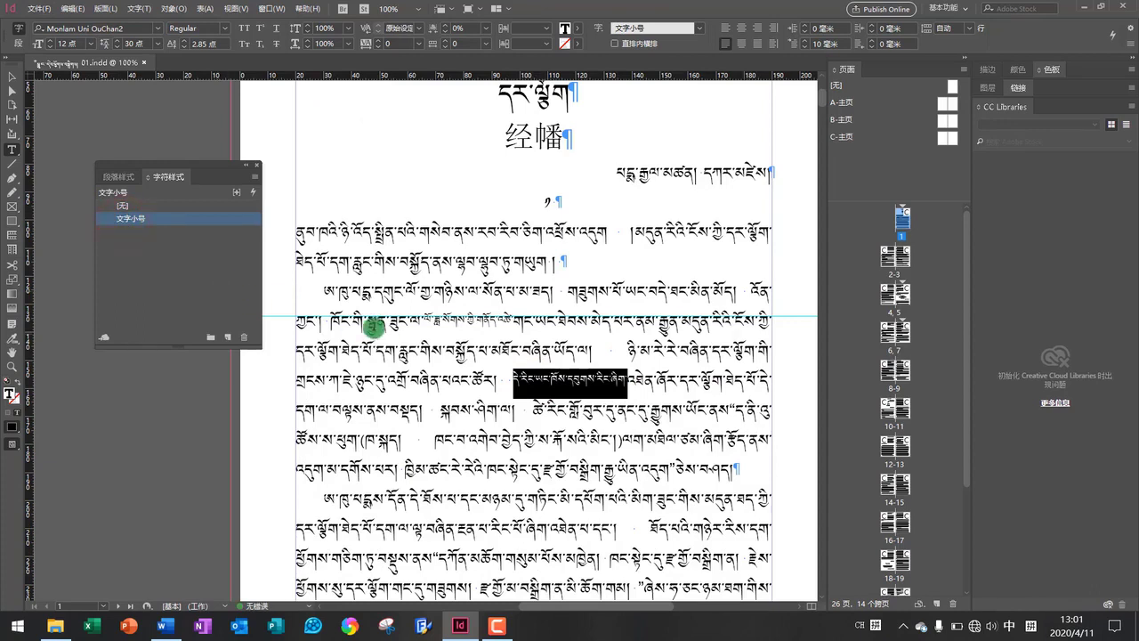
Duplicate the 文字小号 character style and base the copy on 文字小号
right_click(135, 220)
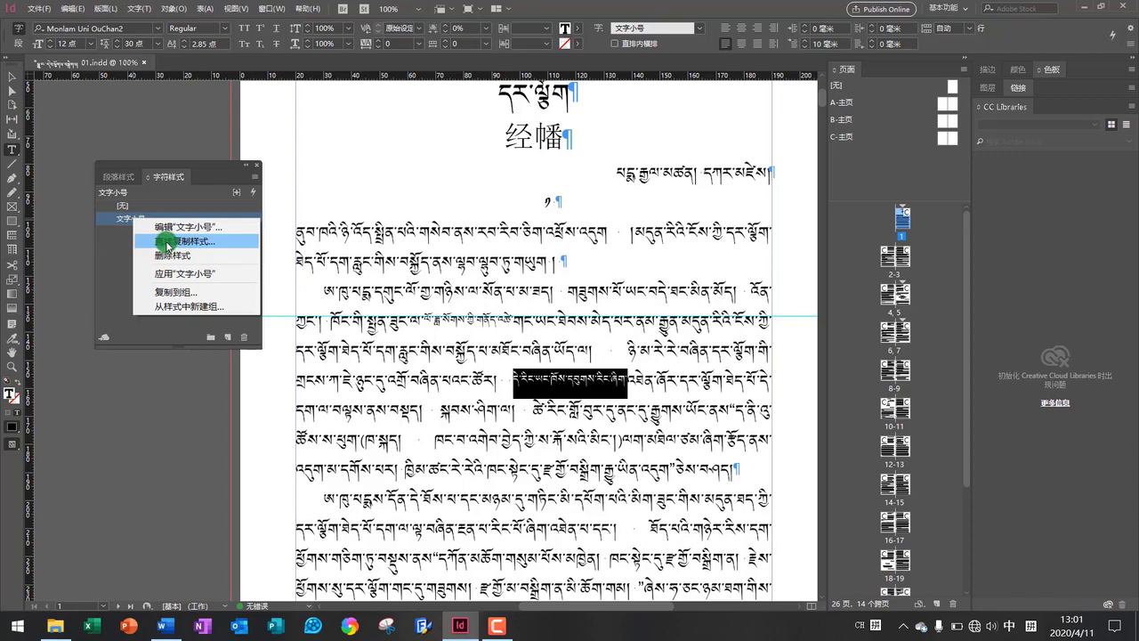
left_click(167, 242)
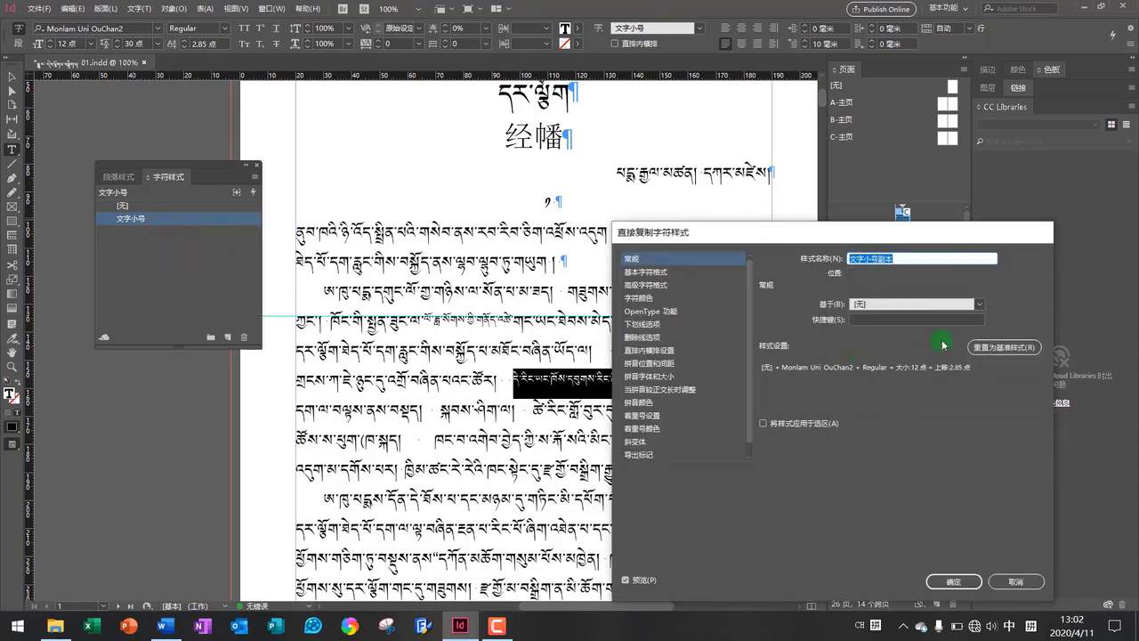
left_click(976, 309)
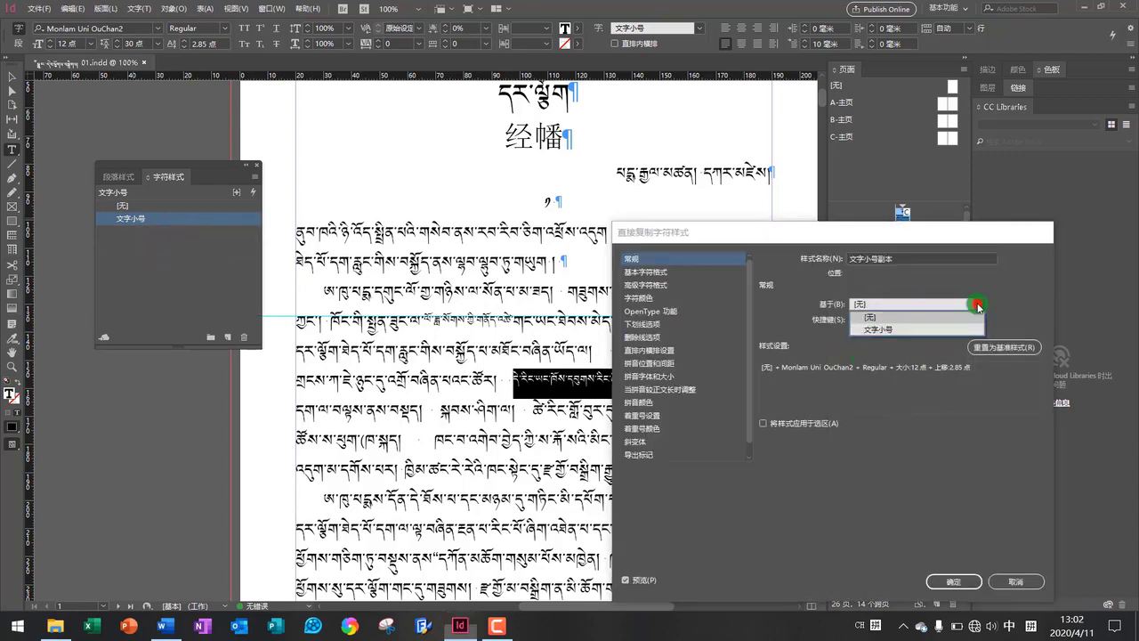
left_click(870, 331)
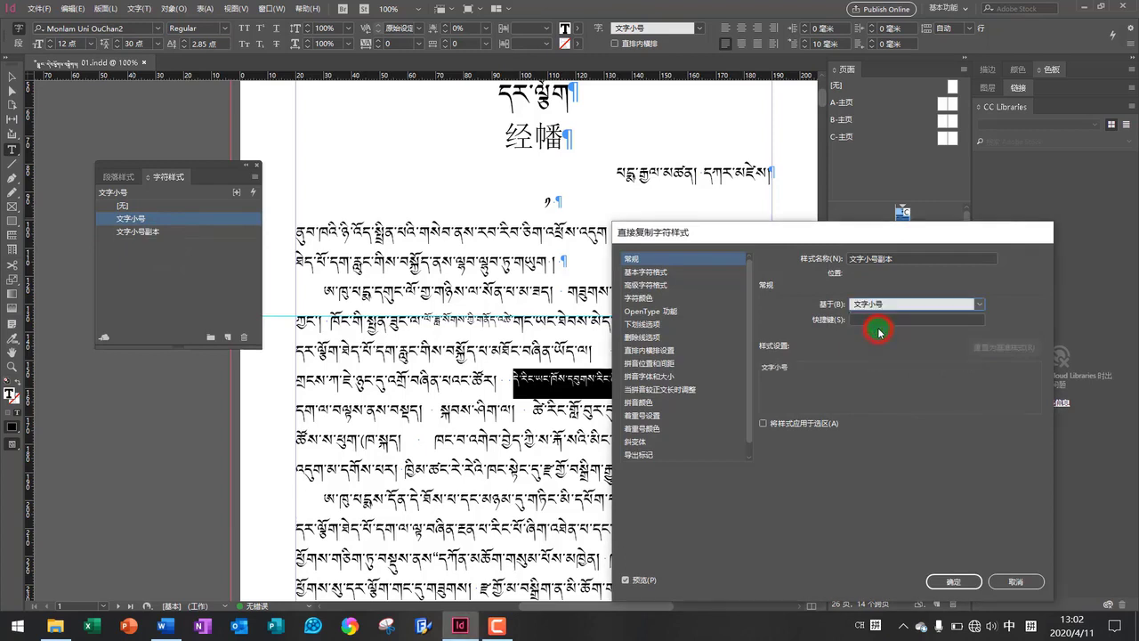
Set the duplicate style's character color to the red C=15 M=100 Y=100 swatch and create the style
left_click(639, 300)
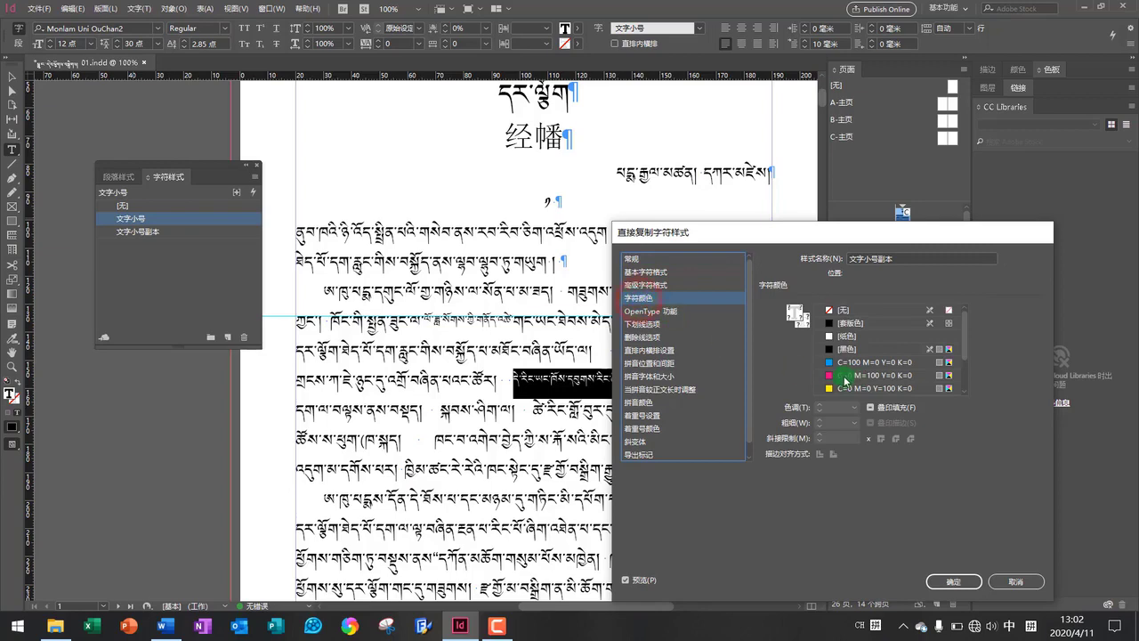
left_click(843, 378)
scroll(849, 376, "down", 1)
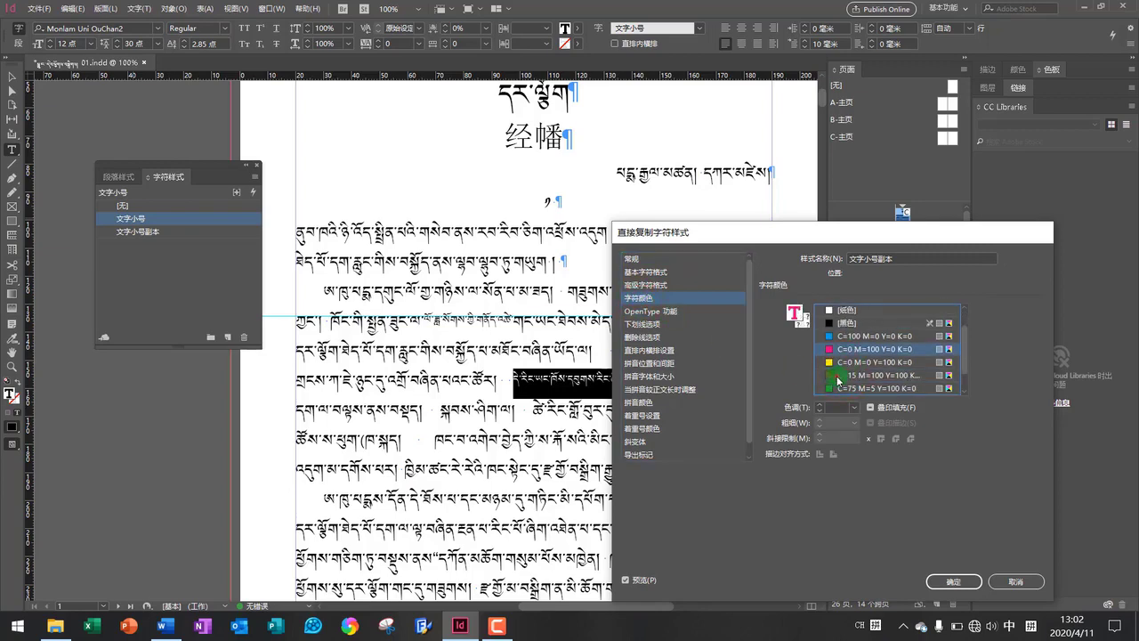
left_click(839, 375)
left_click(953, 581)
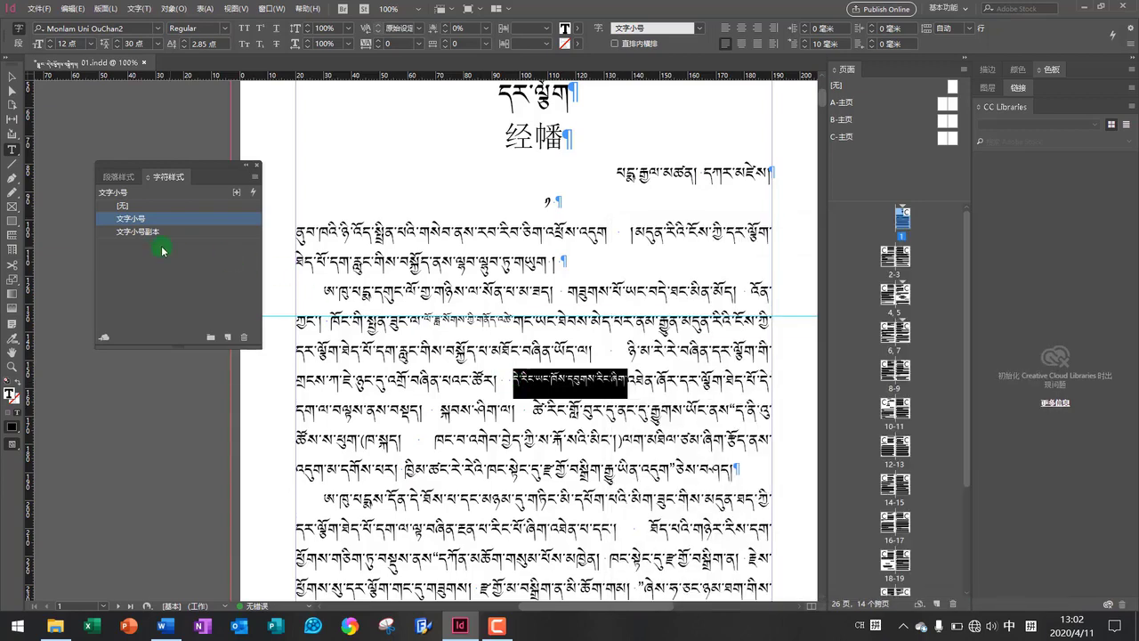
Apply the red duplicate style to the selected phrase, rename the style 文字小号01 and deselect the text
left_click(135, 235)
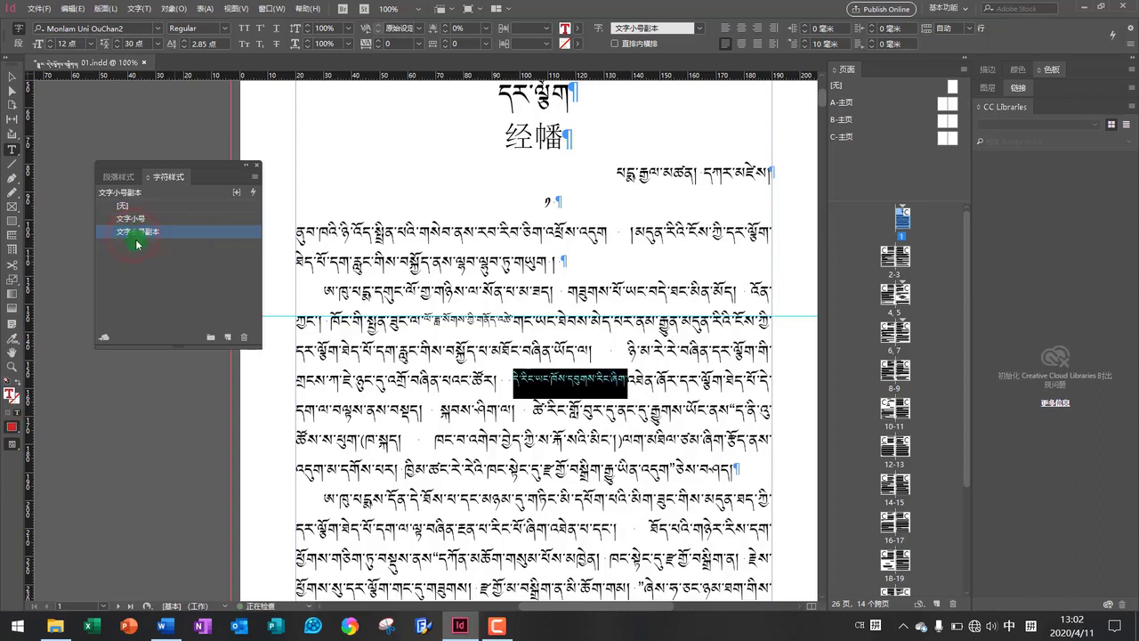
left_click(122, 235)
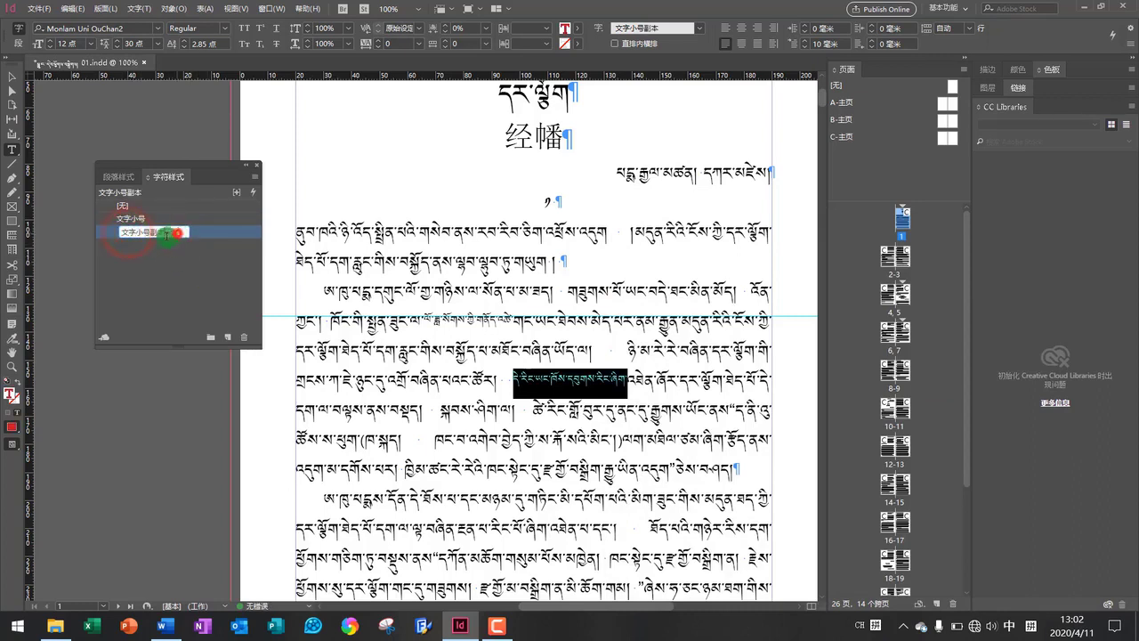
left_click_drag(177, 232, 151, 239)
key("BackSpace")
type("01")
left_click(167, 249)
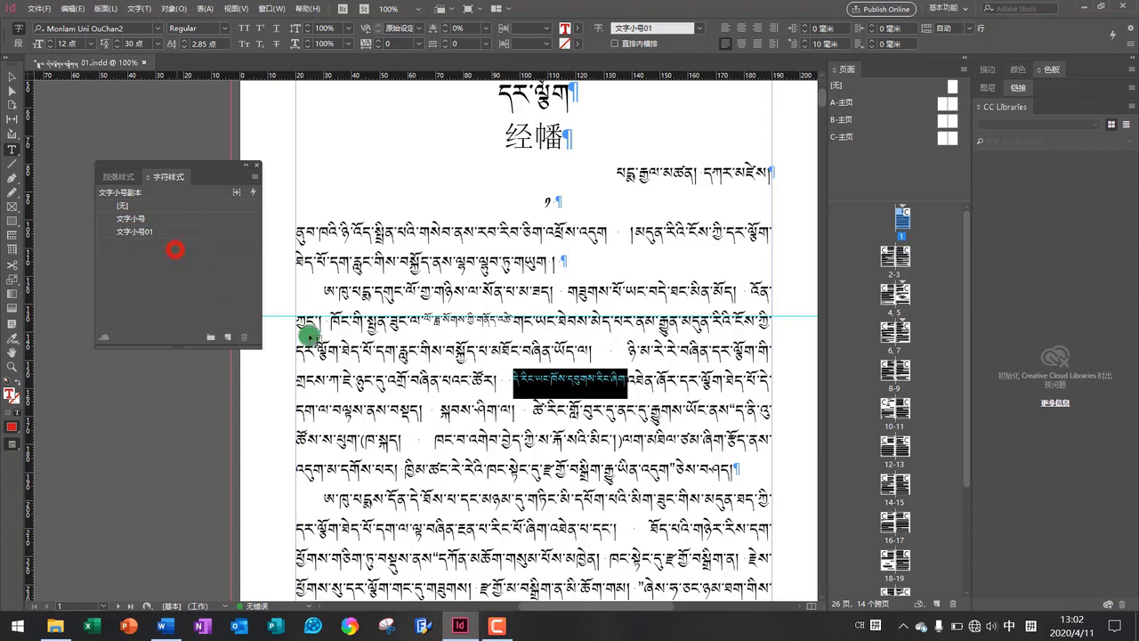
left_click(516, 388)
left_click(603, 434)
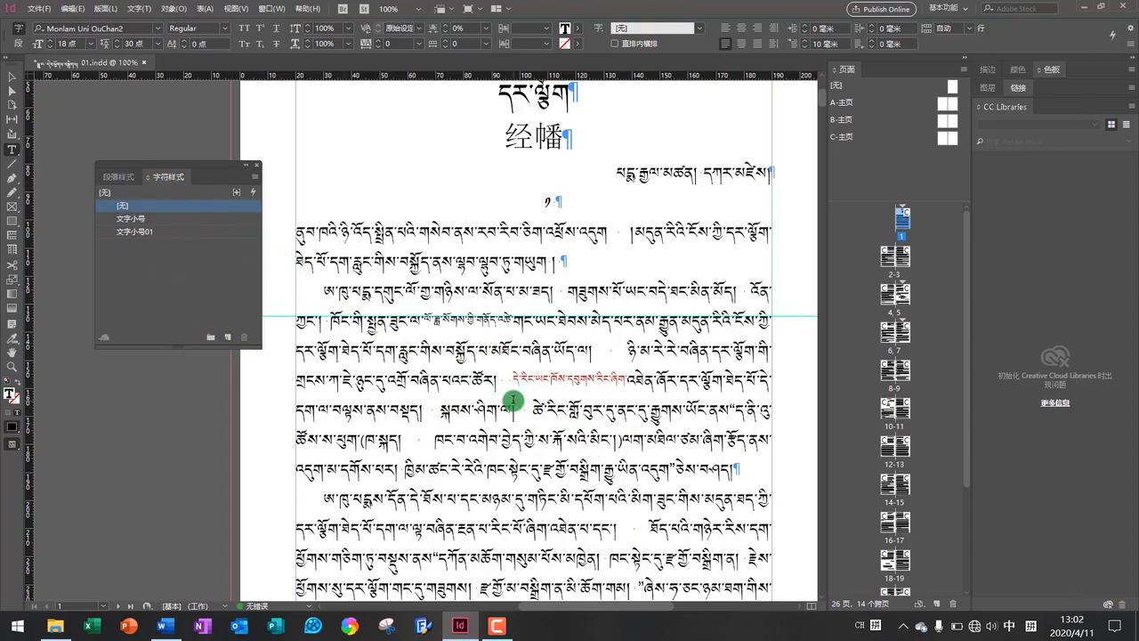
Try the 内文 02 paragraph style on the first body paragraph and return it to 内文 01
scroll(514, 400, "down", 1)
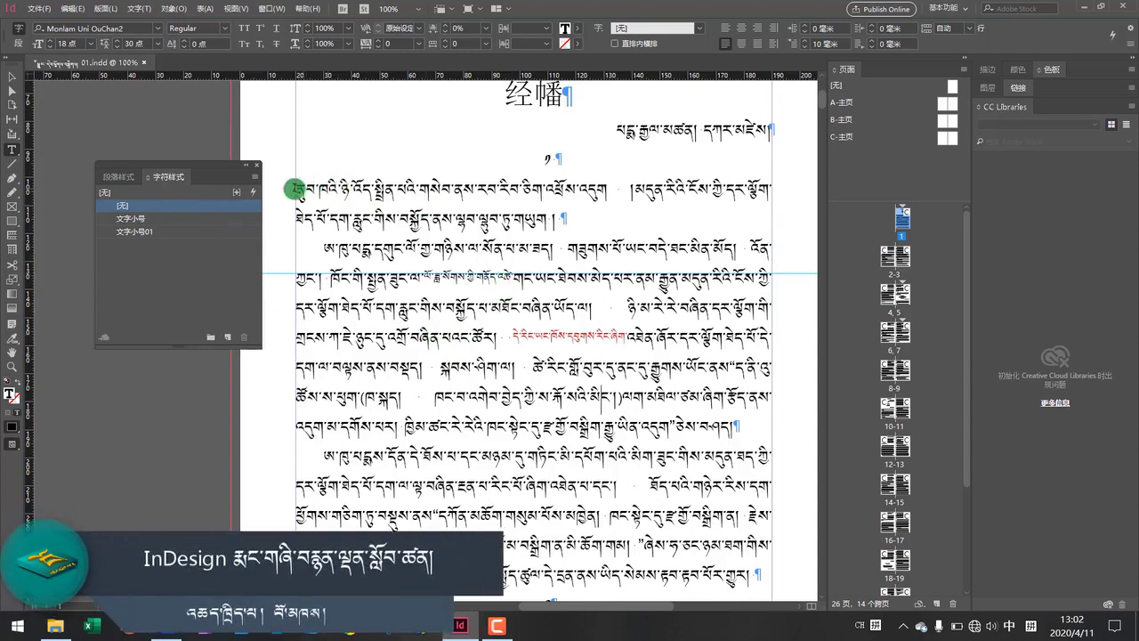
left_click(554, 219)
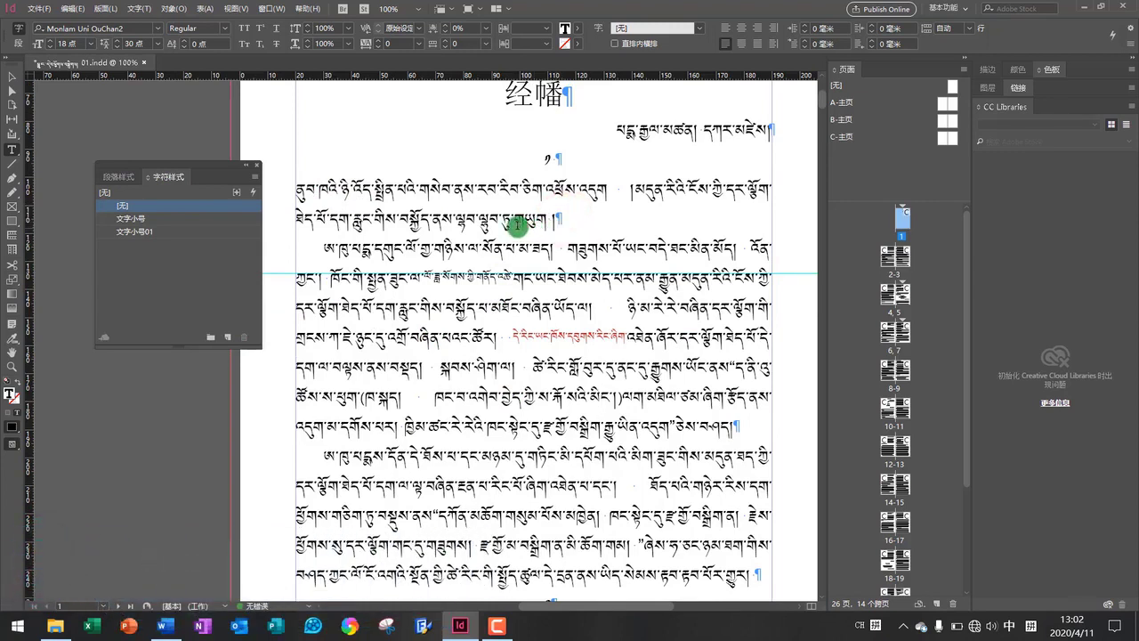
left_click(120, 176)
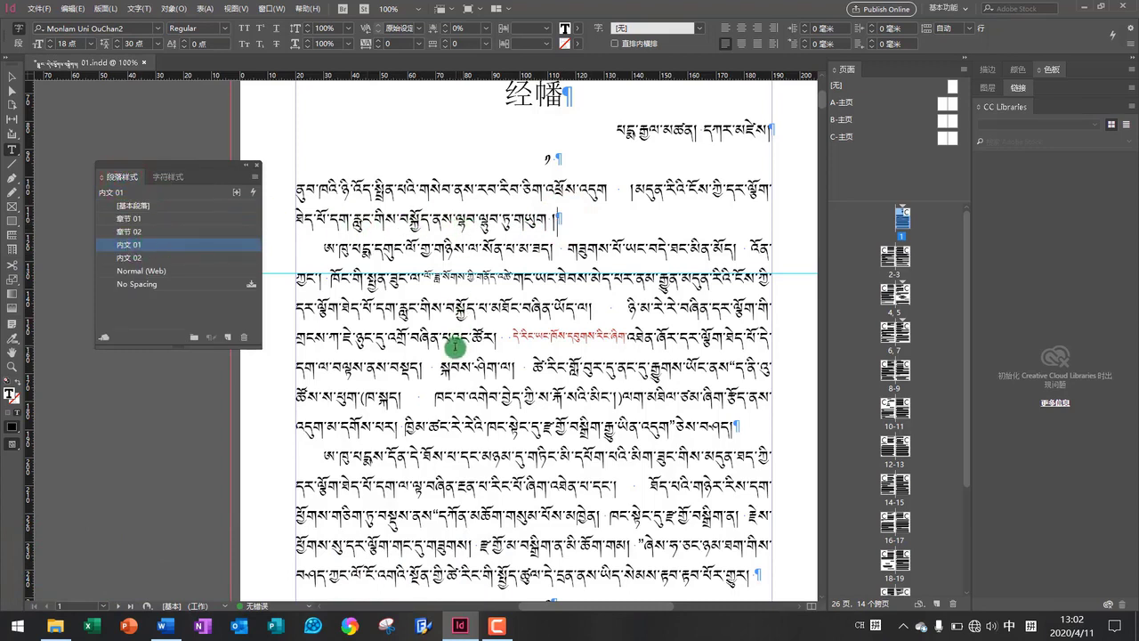
left_click(431, 191)
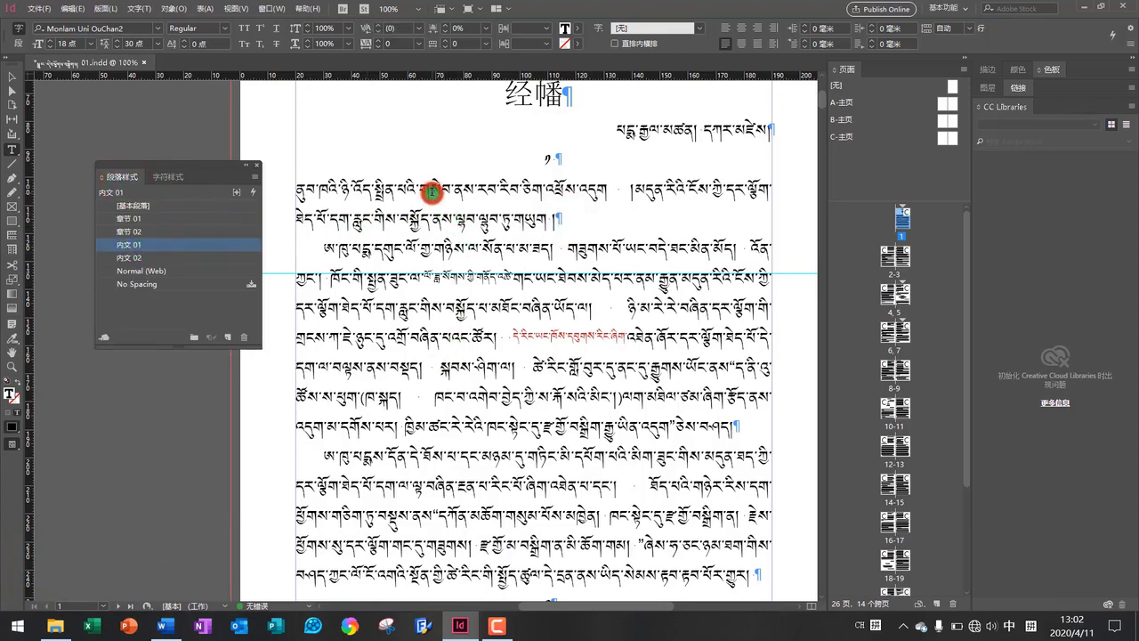
left_click(133, 258)
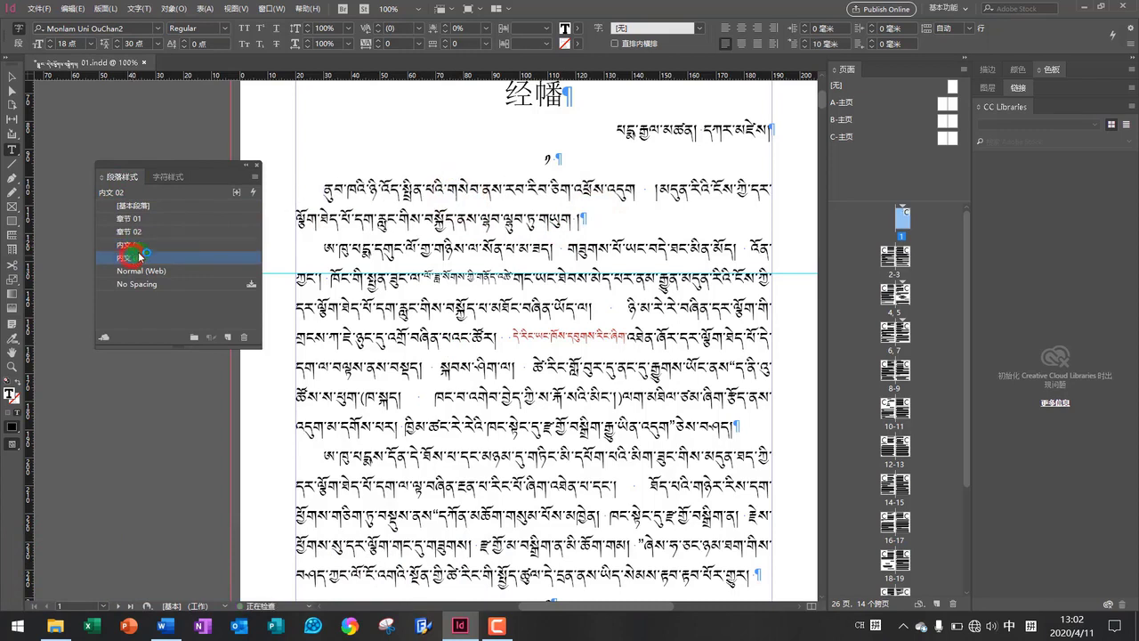
left_click(142, 249)
Apply the 文字小号 character style to the text inside the parentheses in the first indented body paragraph
left_click(569, 339)
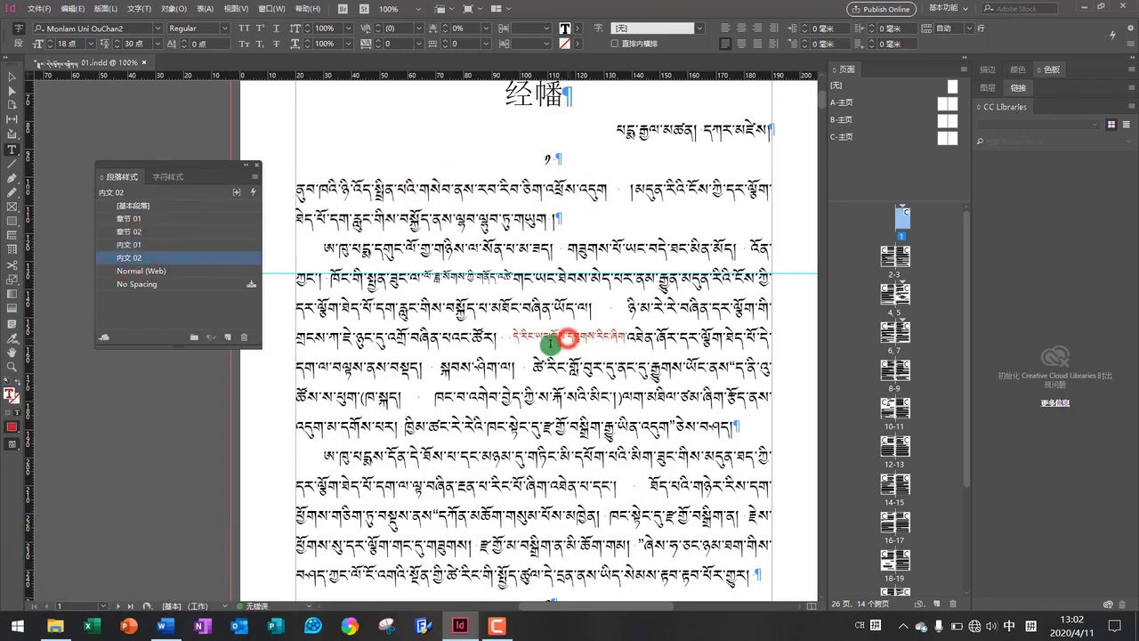
left_click(169, 176)
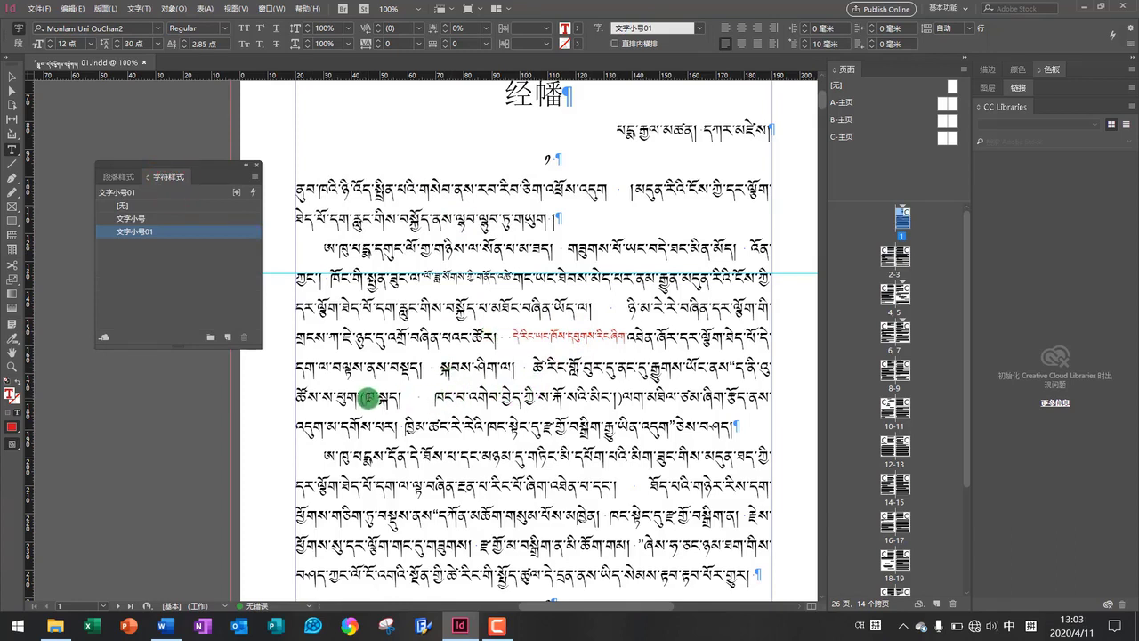
left_click_drag(367, 398, 620, 399)
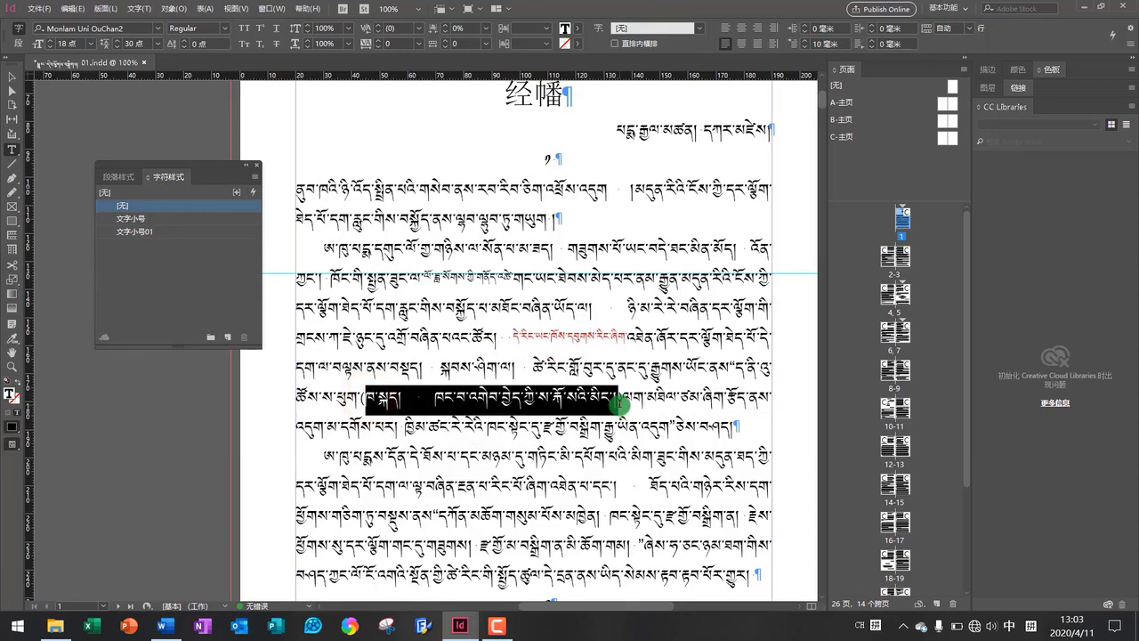
left_click(132, 219)
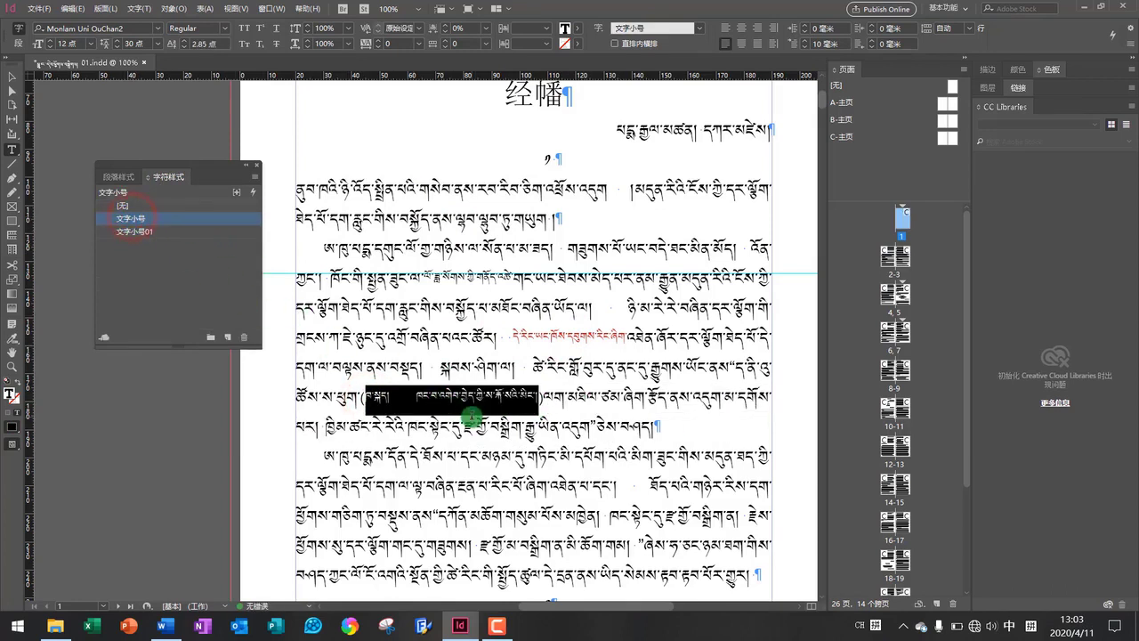
left_click(471, 416)
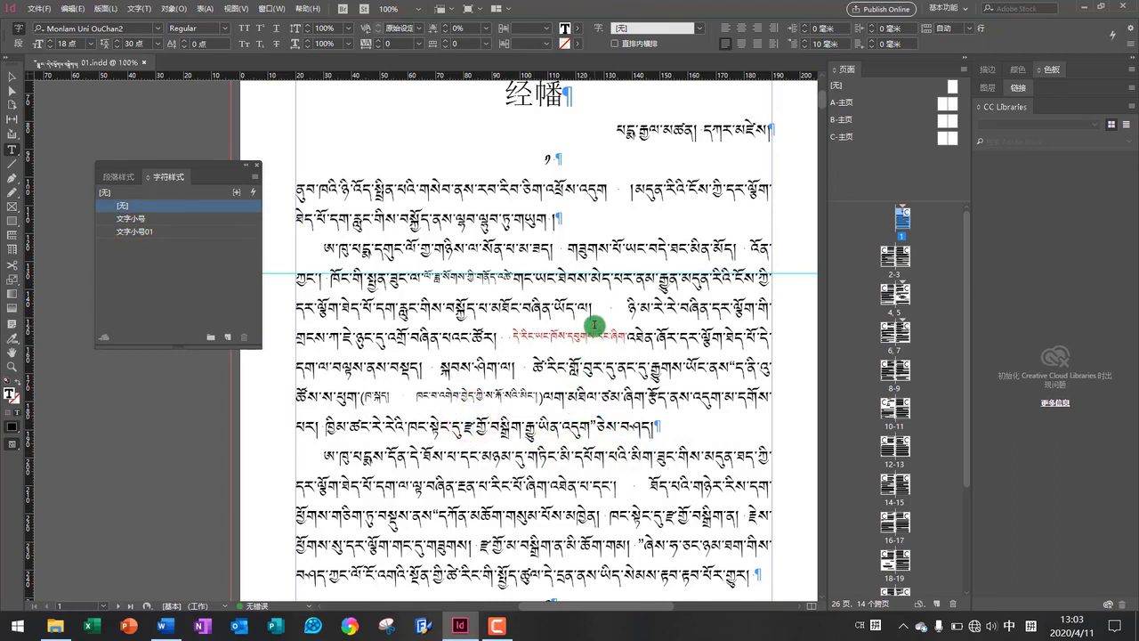
scroll(594, 325, "down", 1)
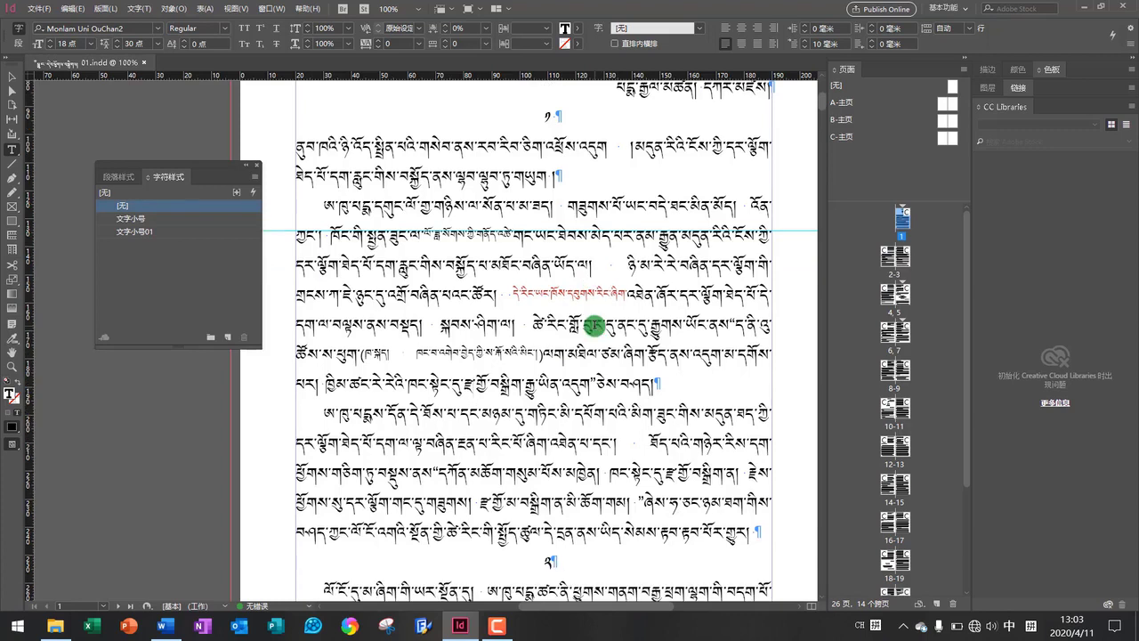
scroll(595, 325, "up", 1)
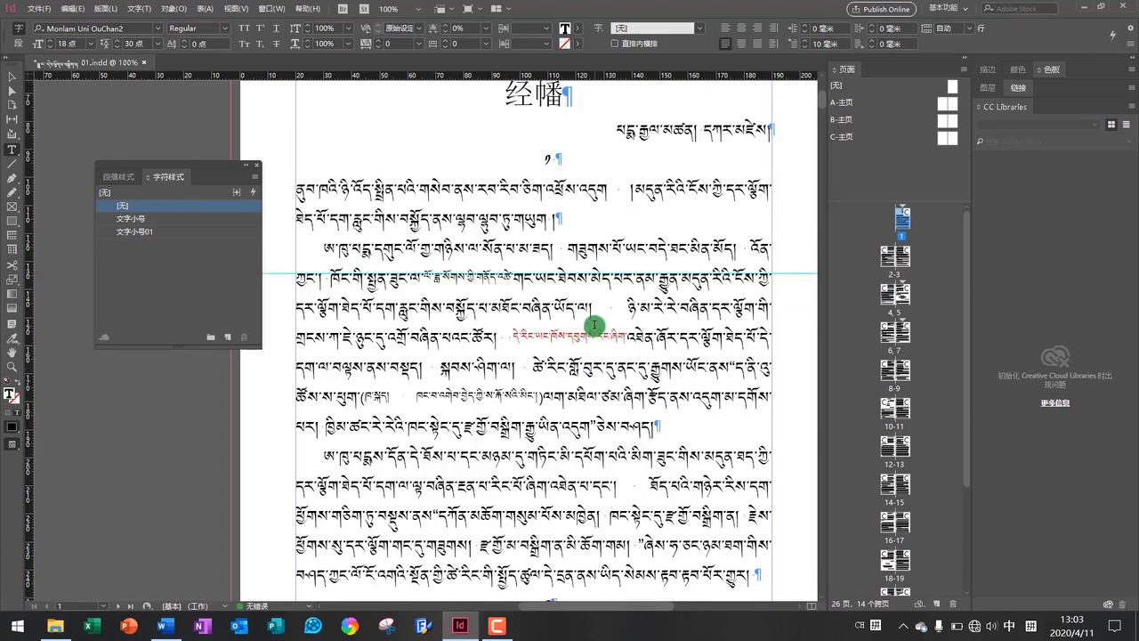